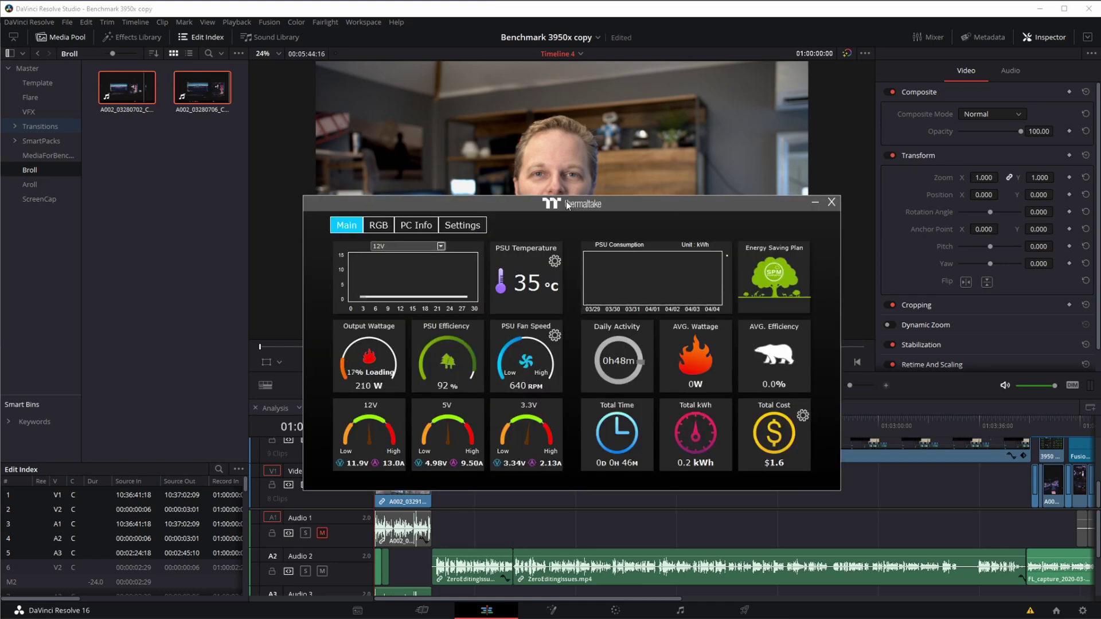
Step: Move the Thermaltake PSU monitor window to the top-right corner of the screen
drag(566, 206, 829, 14)
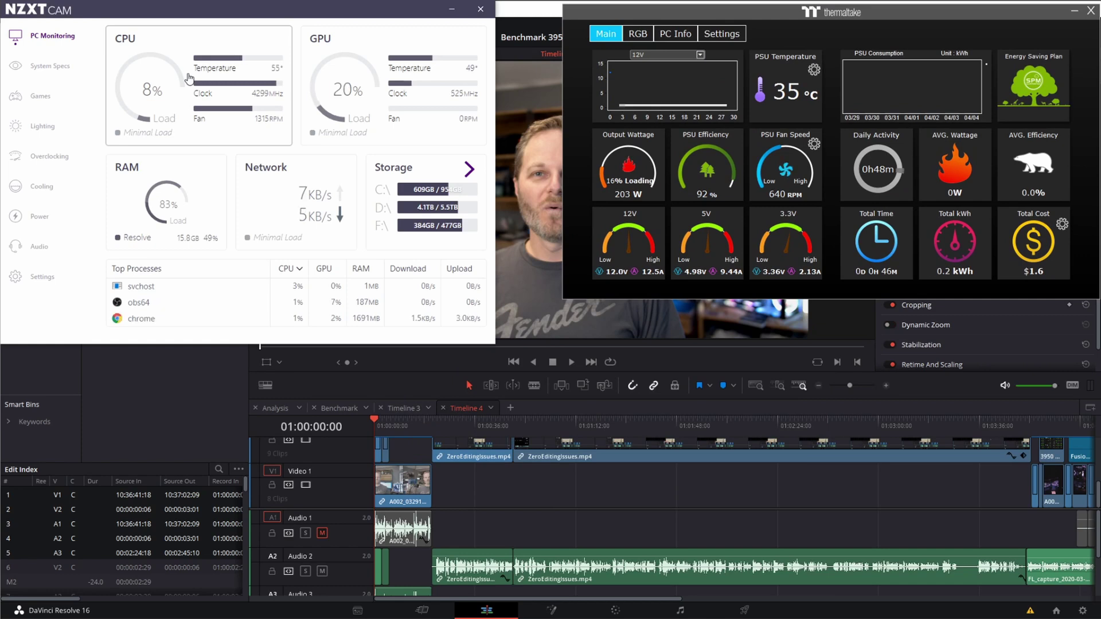
Step: Expand the Kraken Z3 LCD Display settings on NZXT CAM's Lighting page
click(34, 128)
click(226, 183)
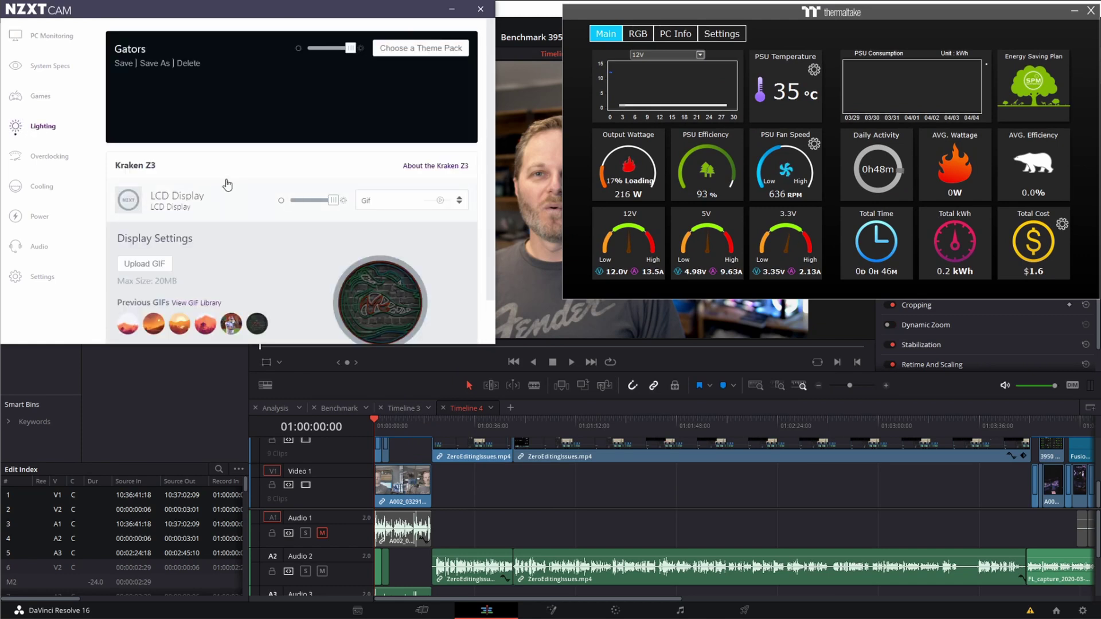
scroll(263, 289, down, 1)
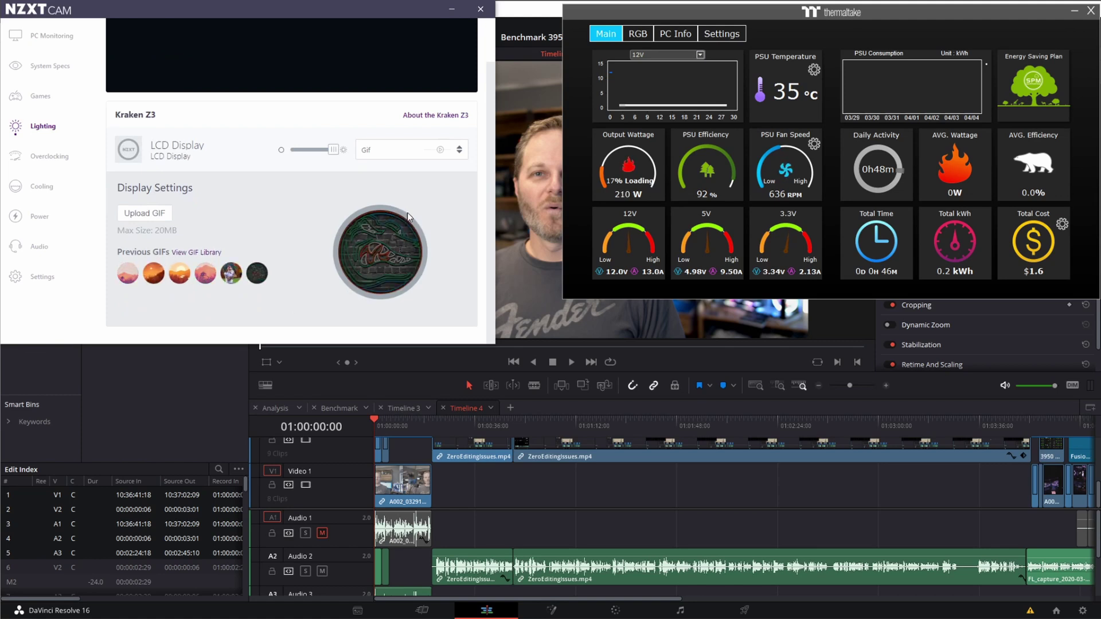
Step: Return to PC Monitoring, then open Task Manager and move it higher on screen
click(52, 35)
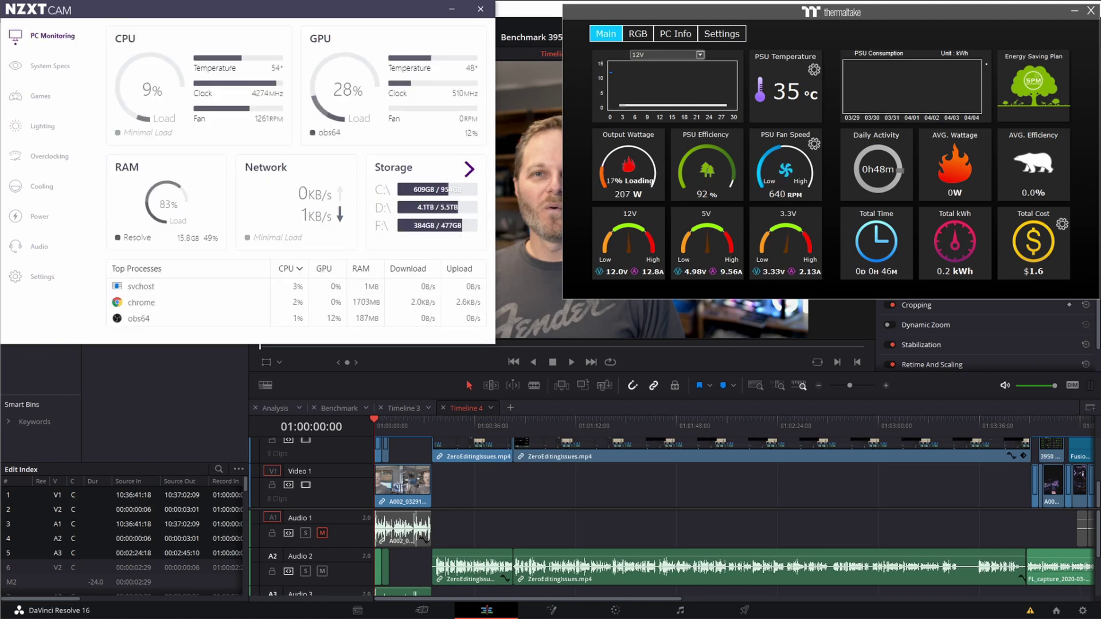
key(ctrl+shift+Escape)
drag(597, 354, 517, 179)
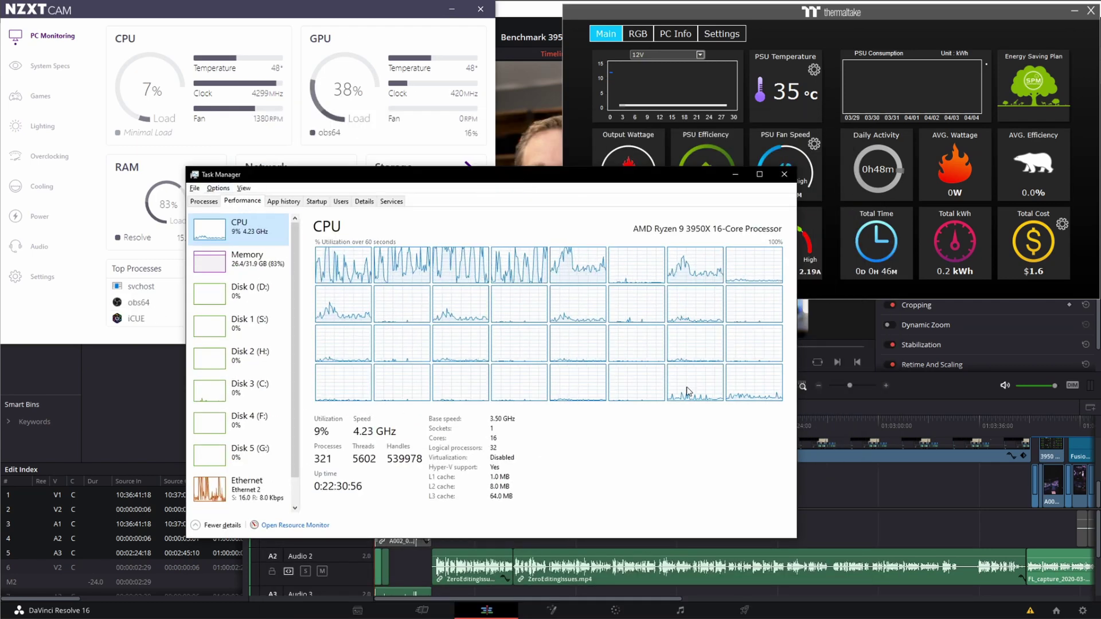
Step: Show Task Manager's GPU 0 (RTX 2080 Ti) graphs, briefly checking CPU, and move the window lower right
scroll(246, 500, down, 1)
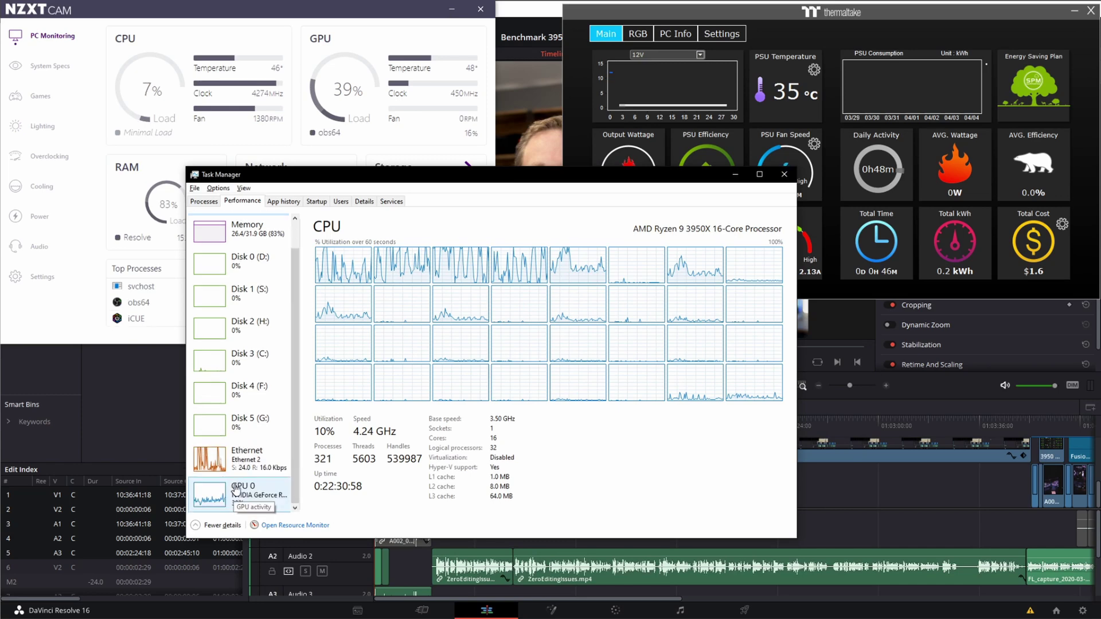
click(247, 494)
scroll(268, 368, up, 1)
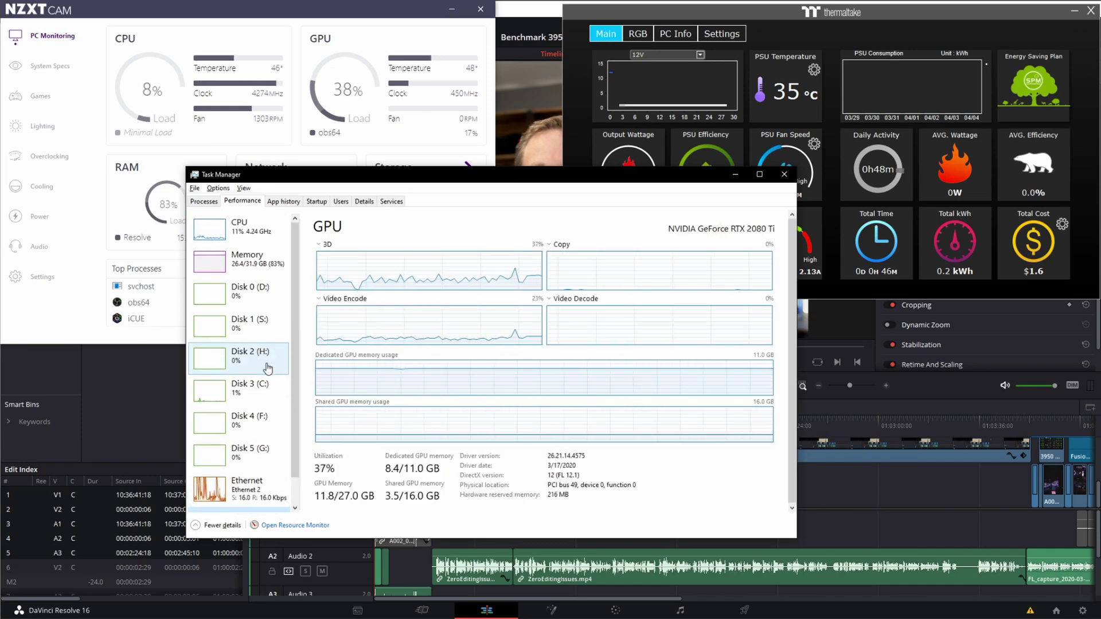
click(237, 246)
scroll(244, 247, down, 1)
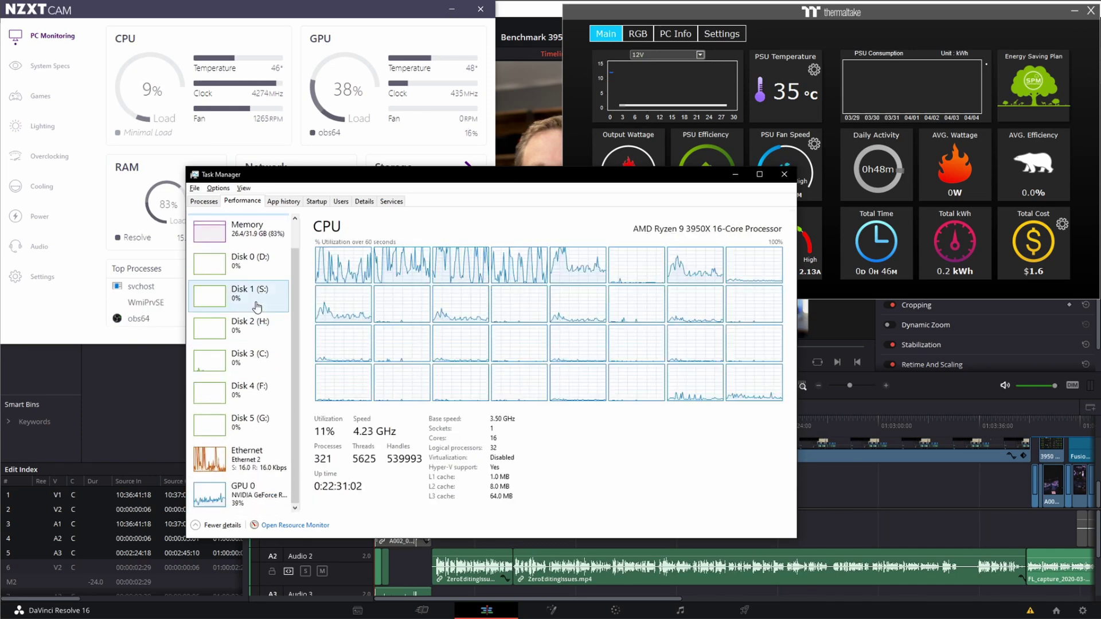
click(265, 495)
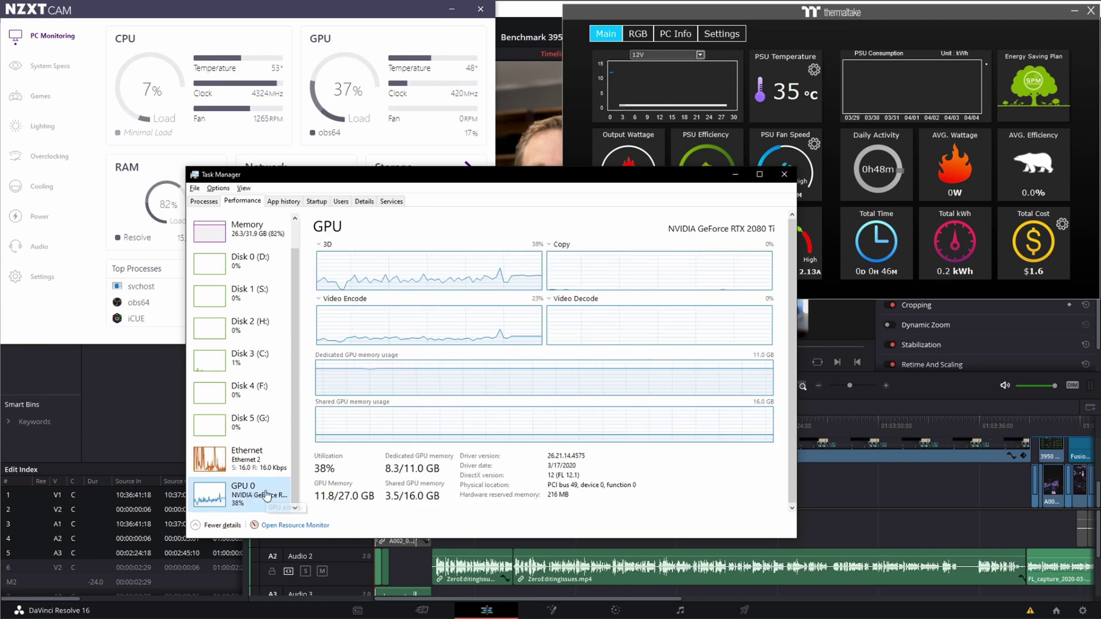
drag(463, 185, 760, 263)
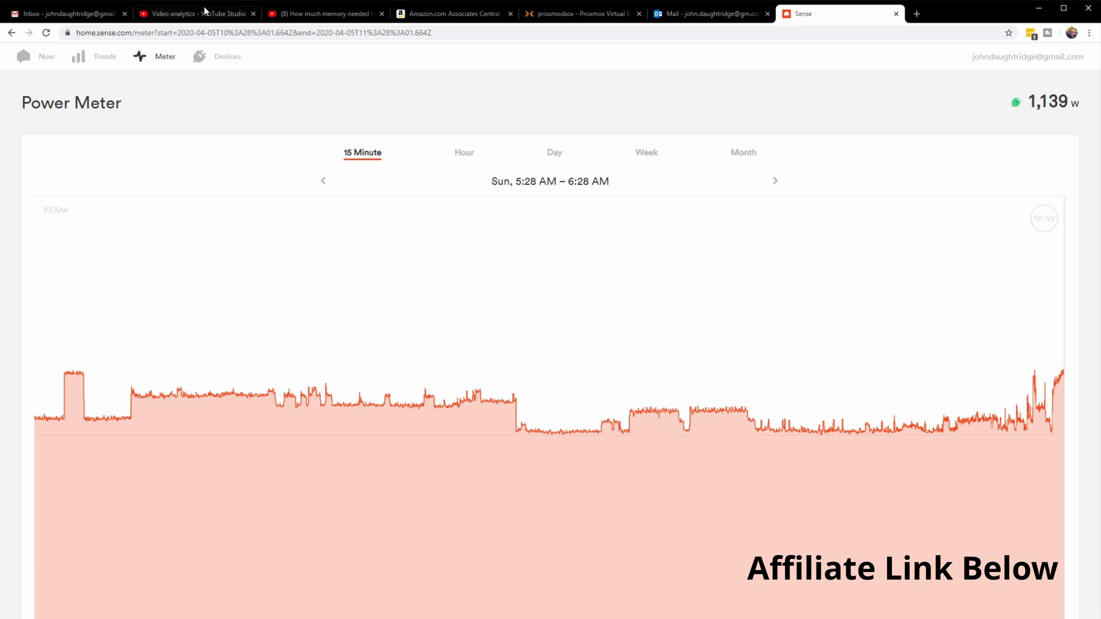
Step: Open Sense's Devices page and switch the Always On chart to the Week view
click(220, 57)
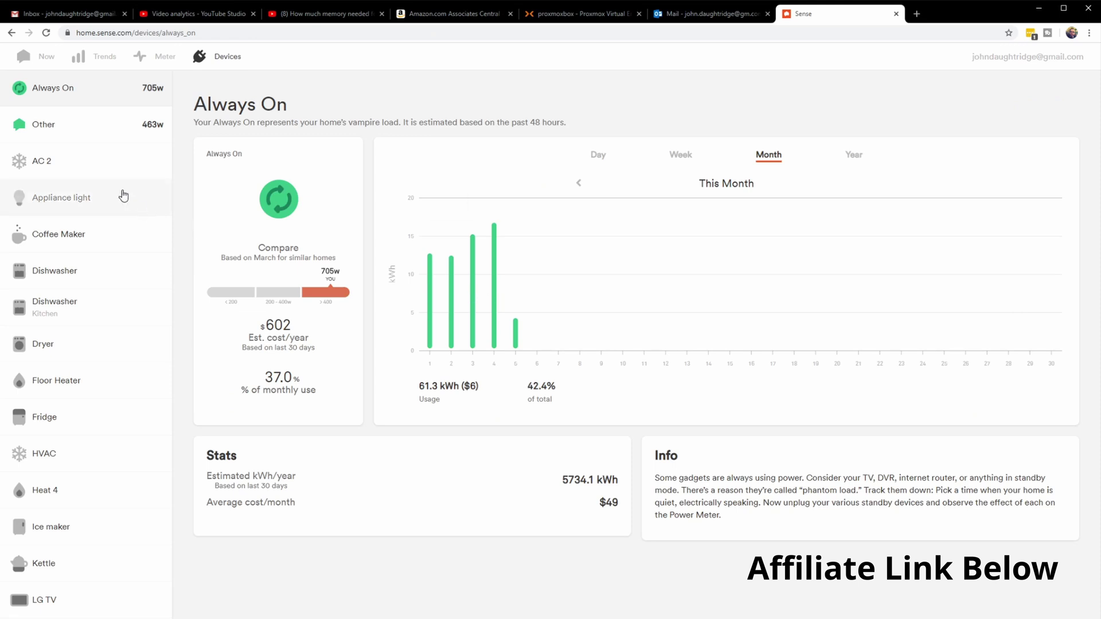
scroll(118, 196, down, 1)
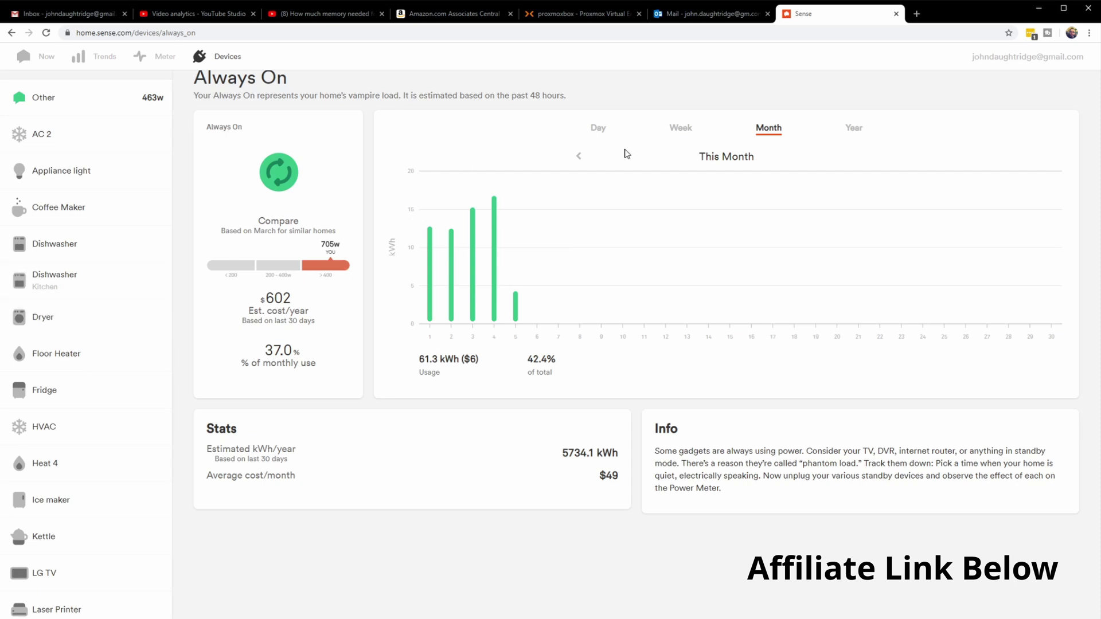
click(682, 131)
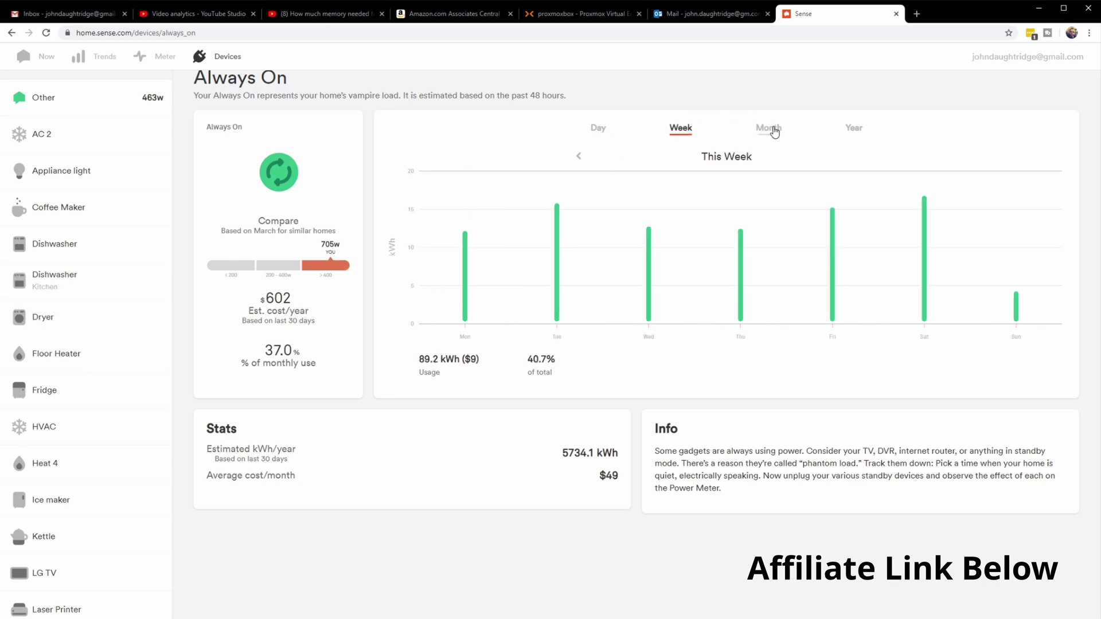
Step: Check the Floor Heater and Dryer usage details, then return to the live Power Meter
click(50, 361)
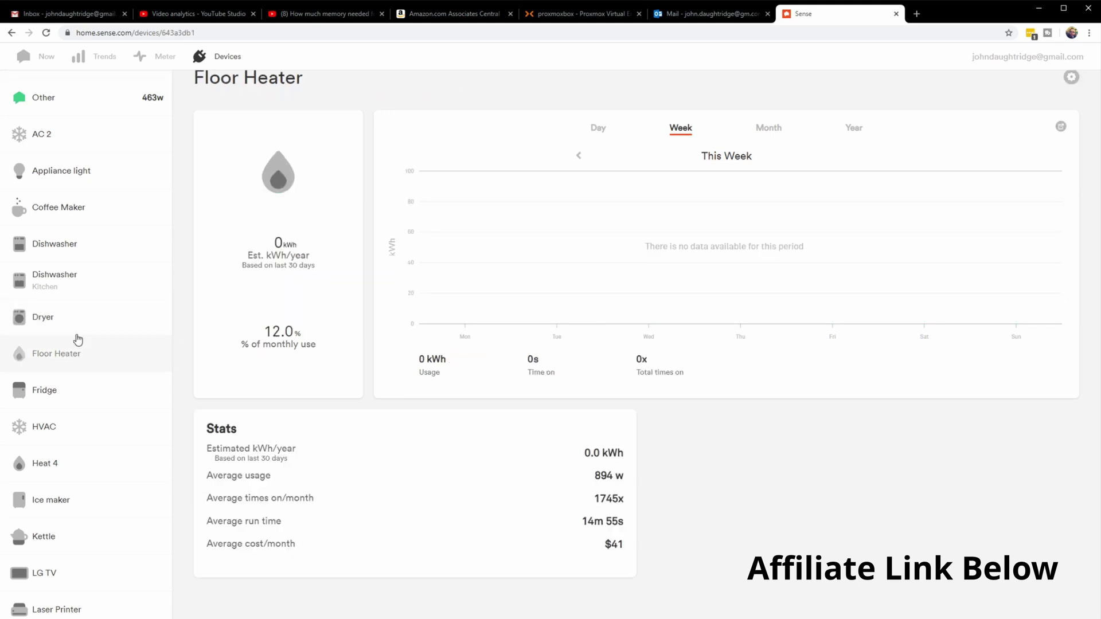
click(81, 317)
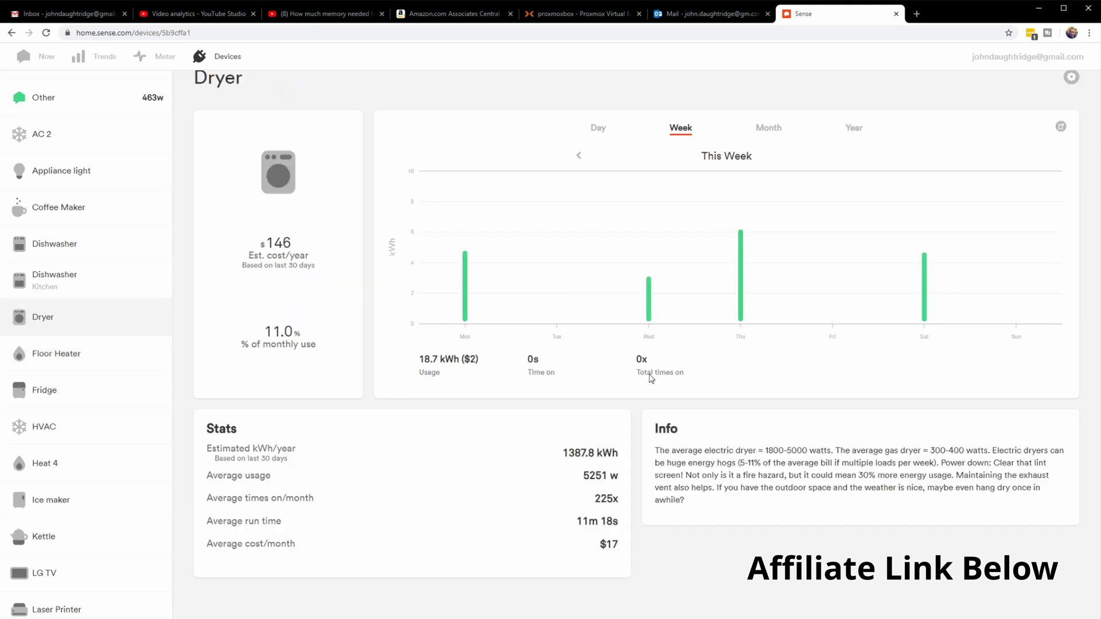
mouse_move(452, 264)
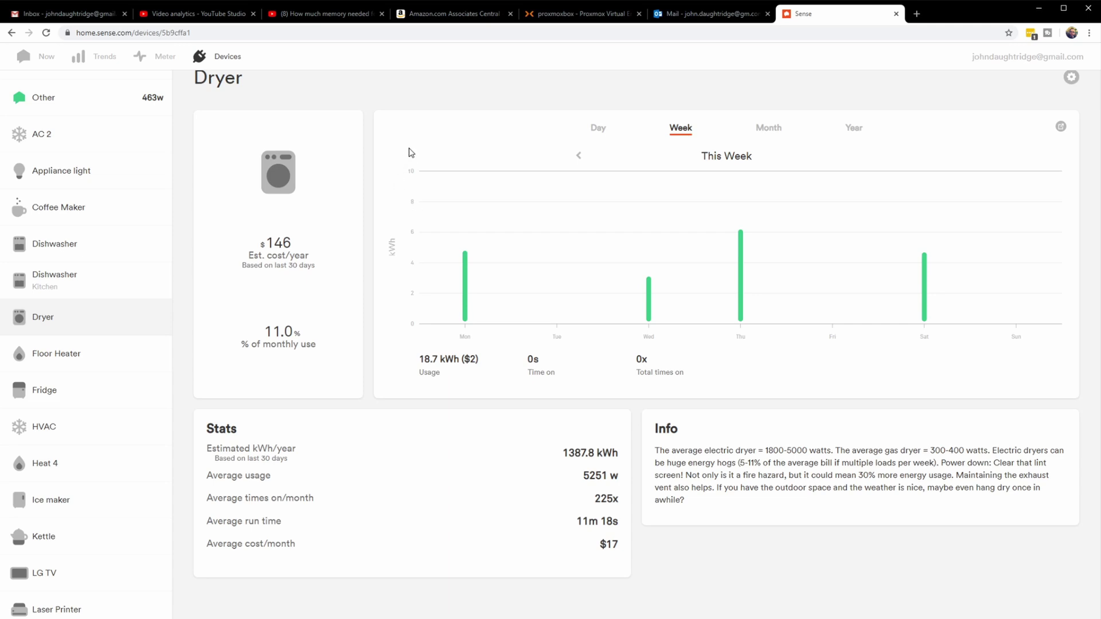
click(160, 56)
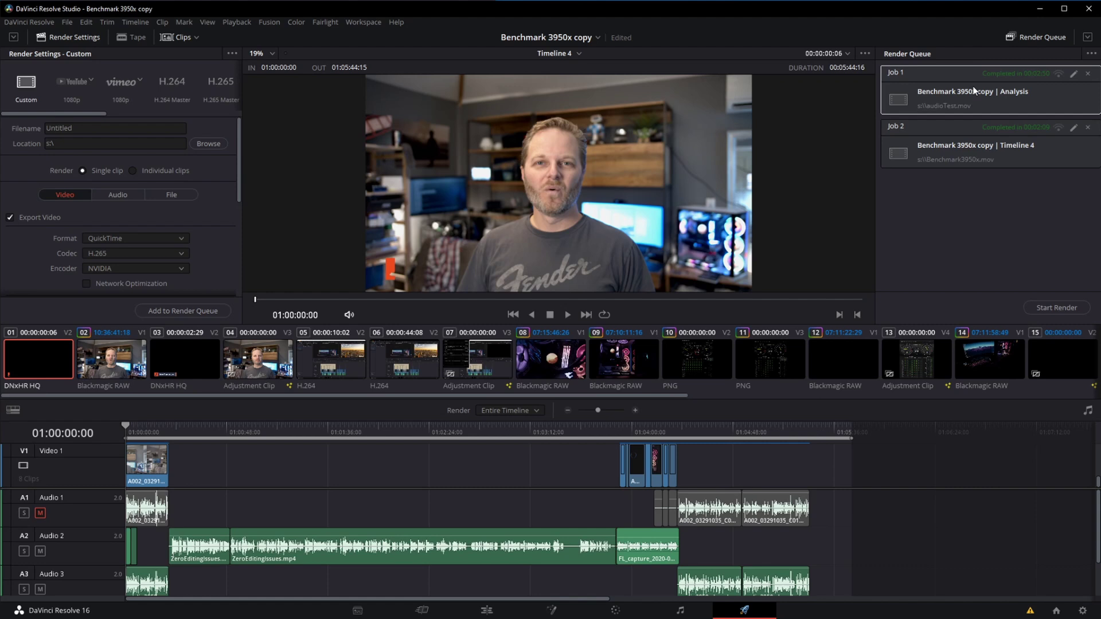
Step: Start rendering the Analysis job to audioTest.mov again, confirming the re-render of the finished job
scroll(114, 172, down, 4)
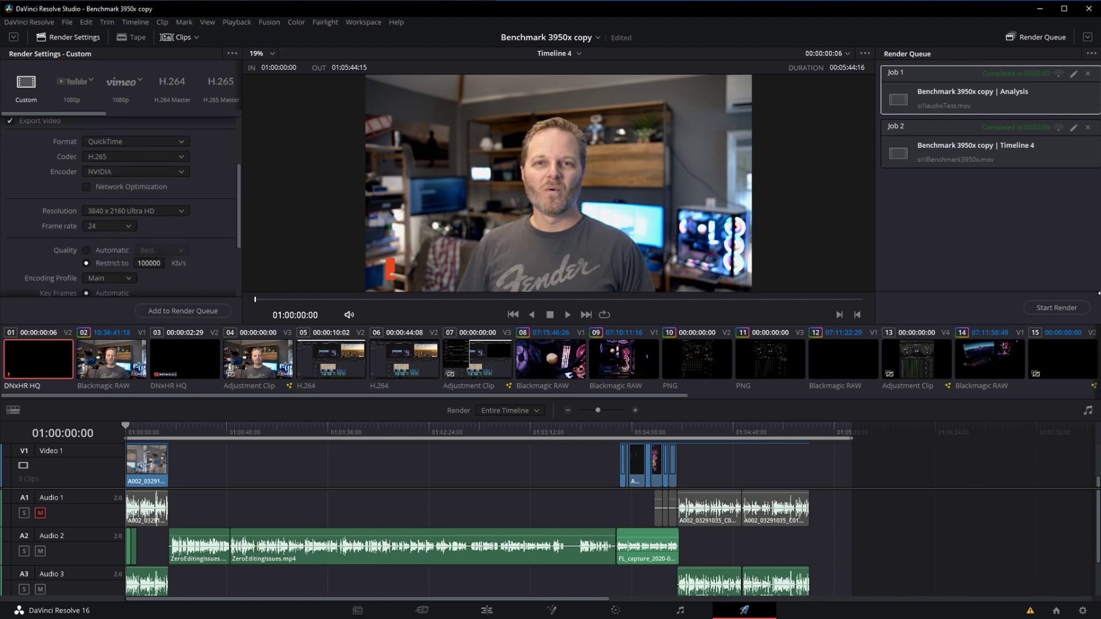
click(1058, 309)
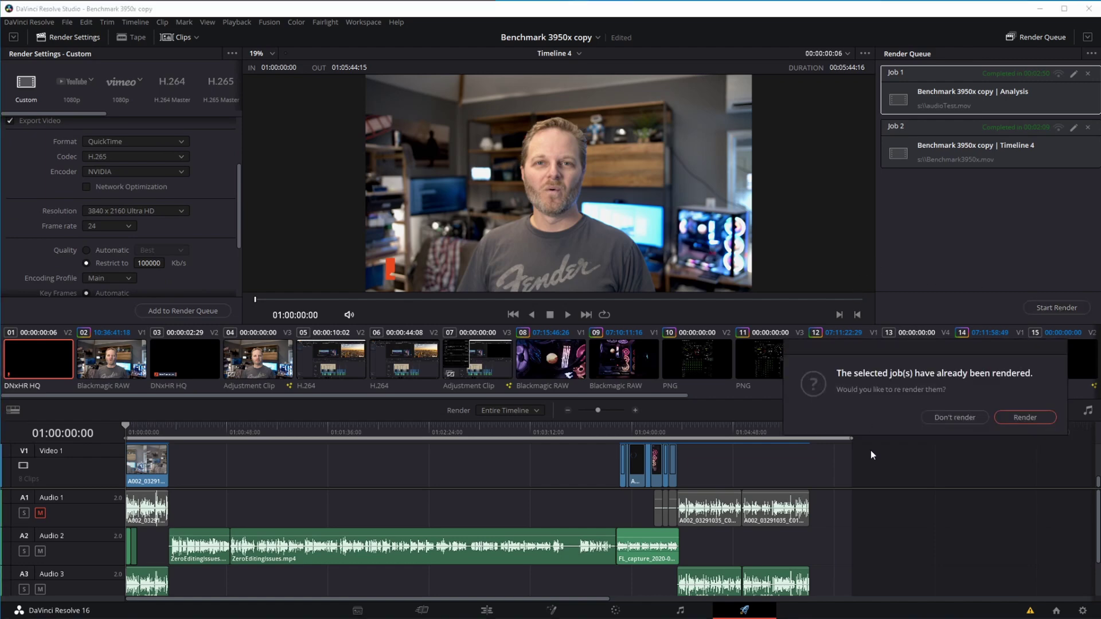
click(1040, 416)
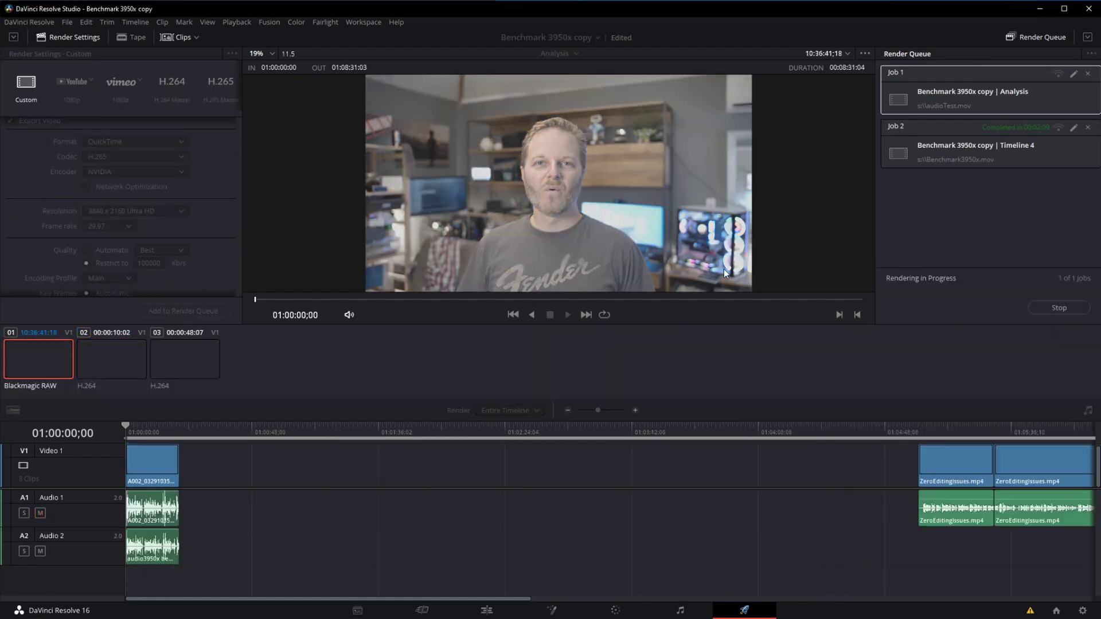
Step: Bring Task Manager's GPU graphs, then the Thermaltake PSU monitor, to the front during the render
key(alt+Tab)
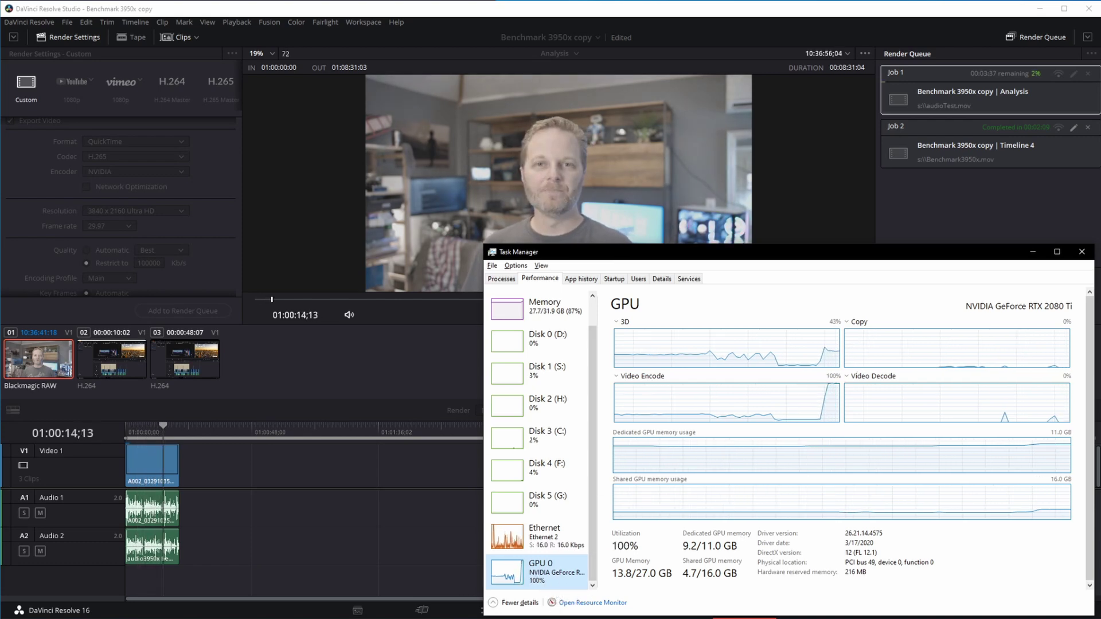
key(alt+Tab)
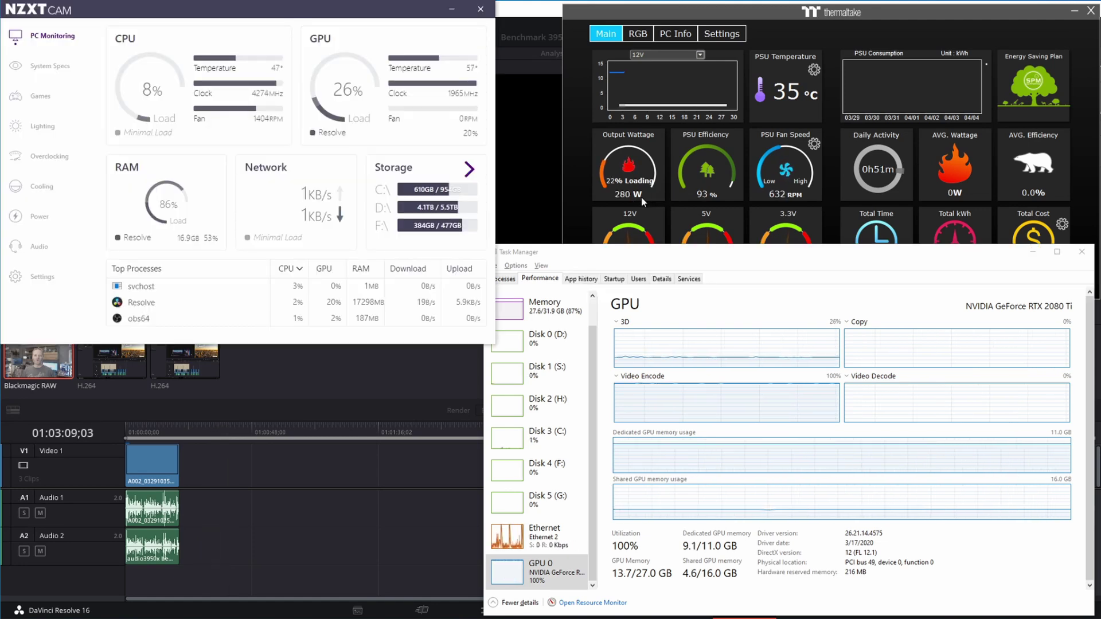
click(641, 197)
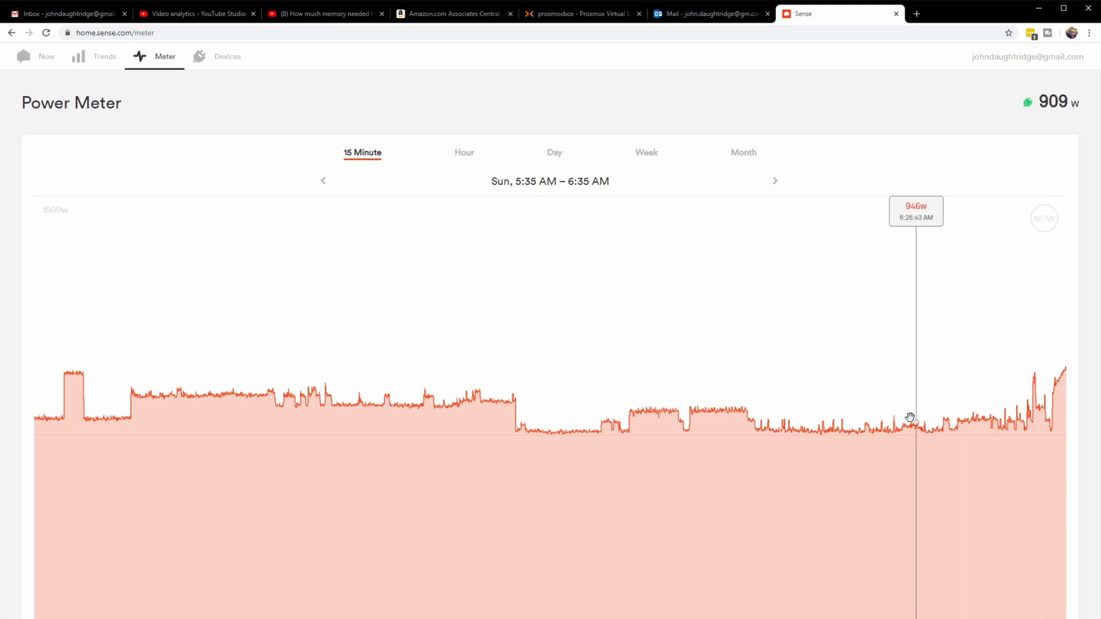
Step: Pan the Sense Power Meter chart toward NOW to reveal the render's power spike
drag(914, 420, 659, 421)
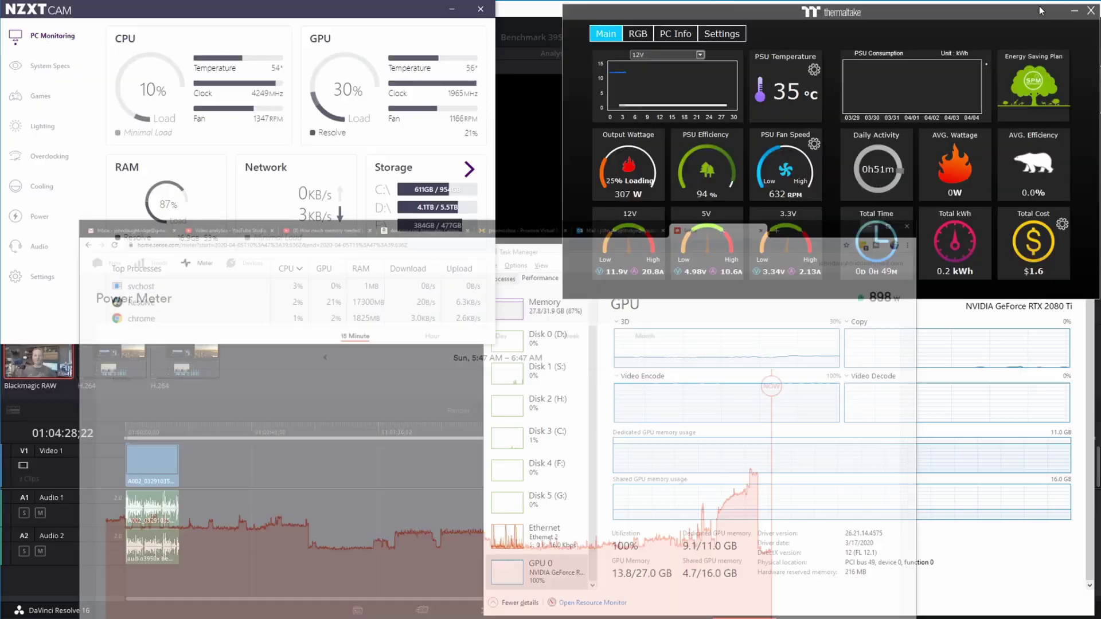
Step: Minimize Chrome and bring the PSU monitor window over Resolve
click(1039, 10)
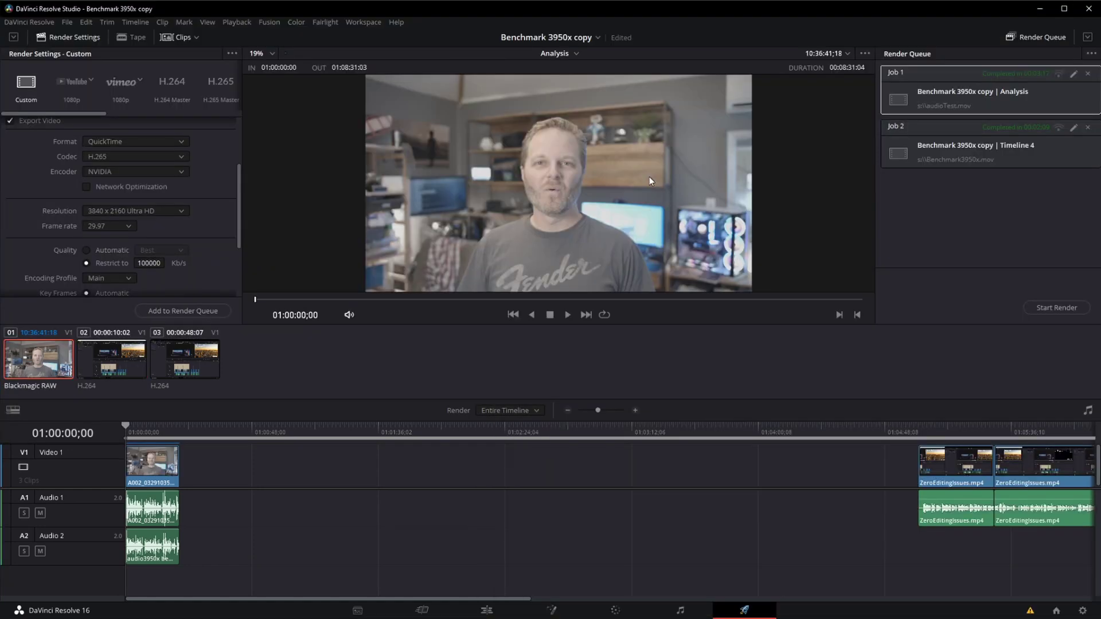
key(alt+Tab)
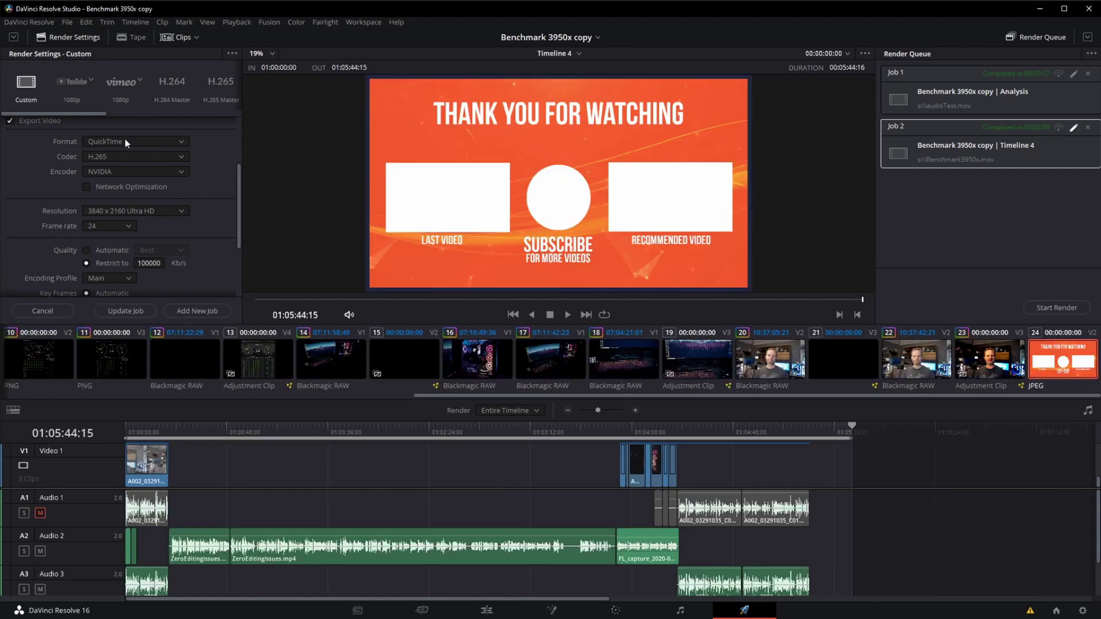
Step: Change the Timeline 4 job's codec to H.264 and update the job, replacing the existing file
click(119, 172)
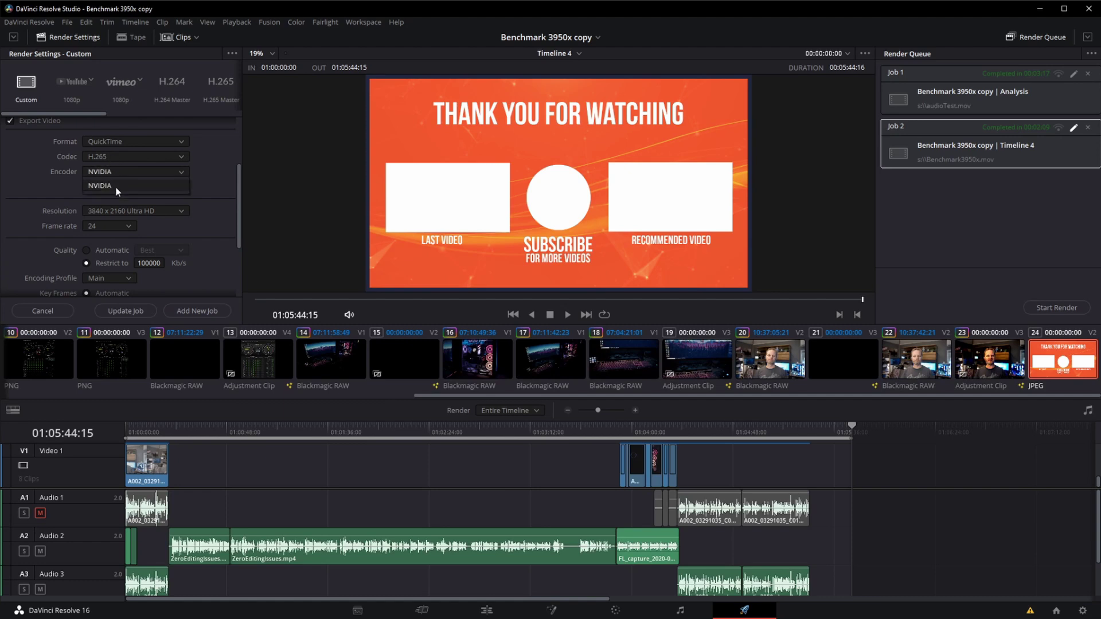
click(170, 140)
click(140, 154)
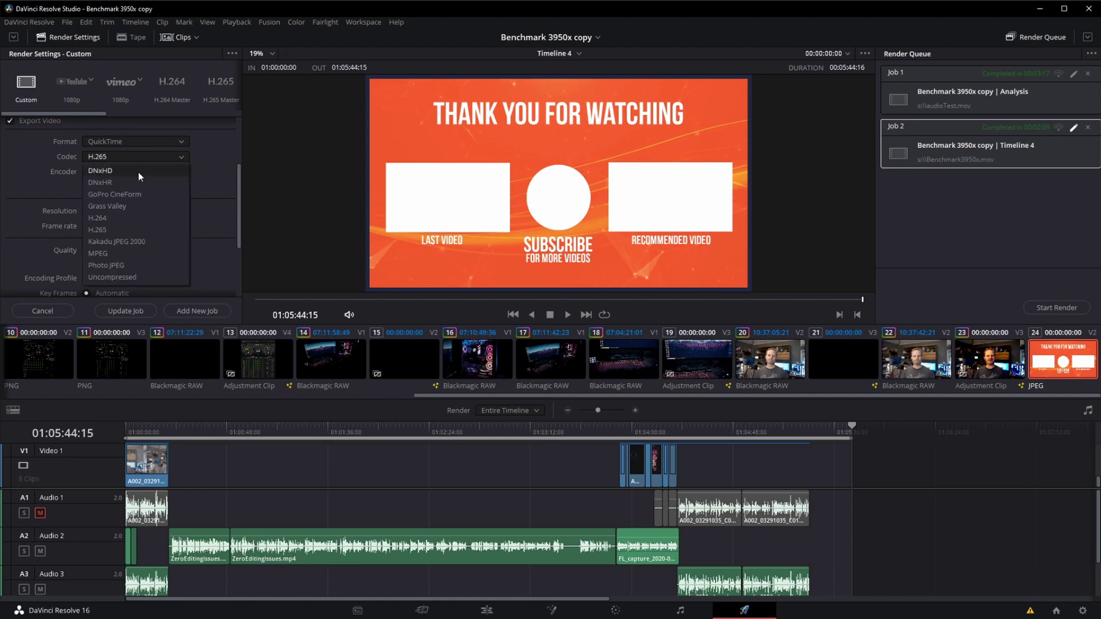
click(150, 184)
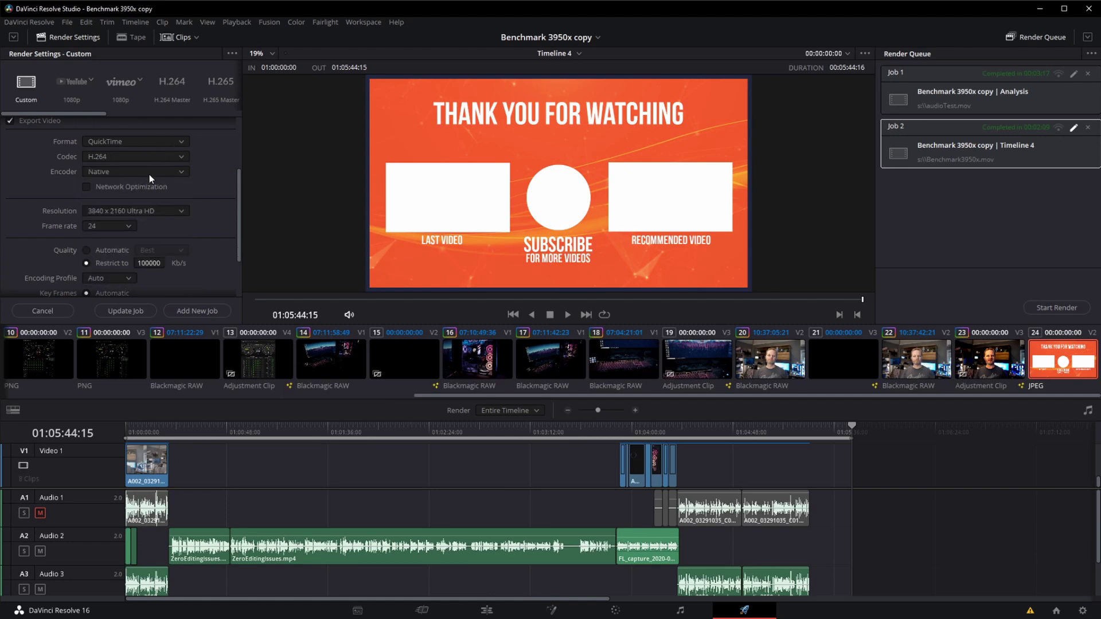
click(128, 313)
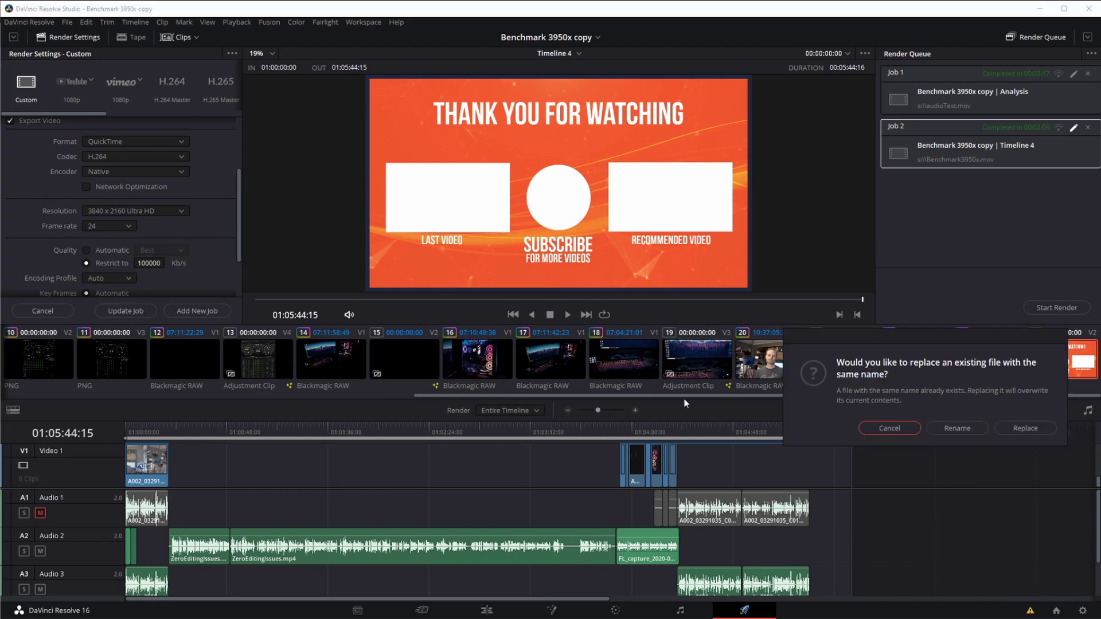
click(1022, 428)
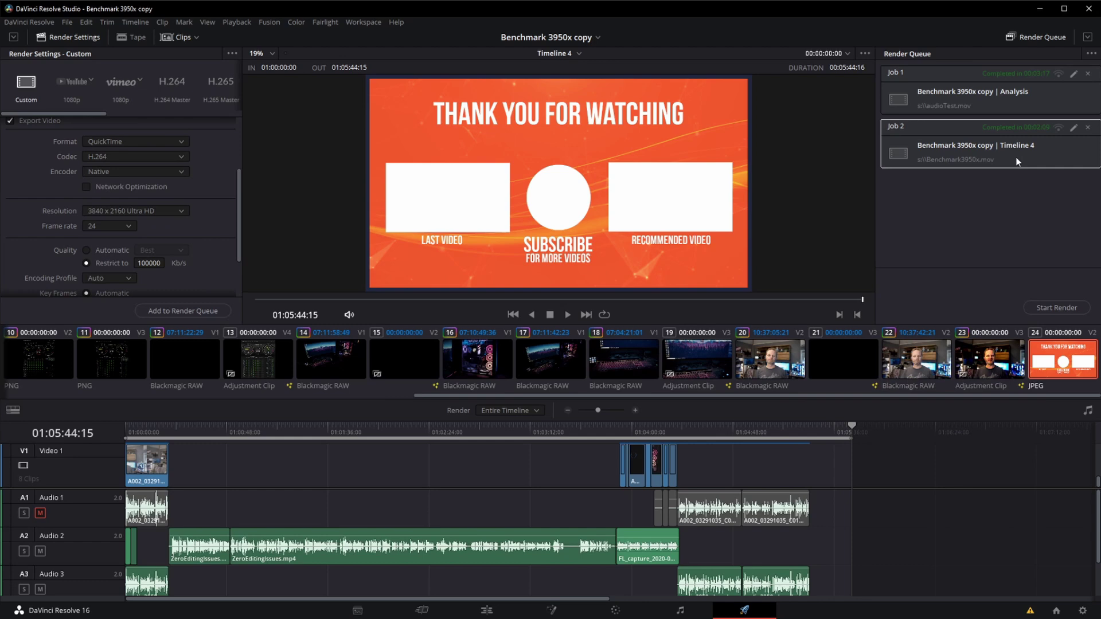
Step: Re-render Job 2 to Benchmark3950x.mov and switch to NZXT CAM to watch the load
click(1064, 308)
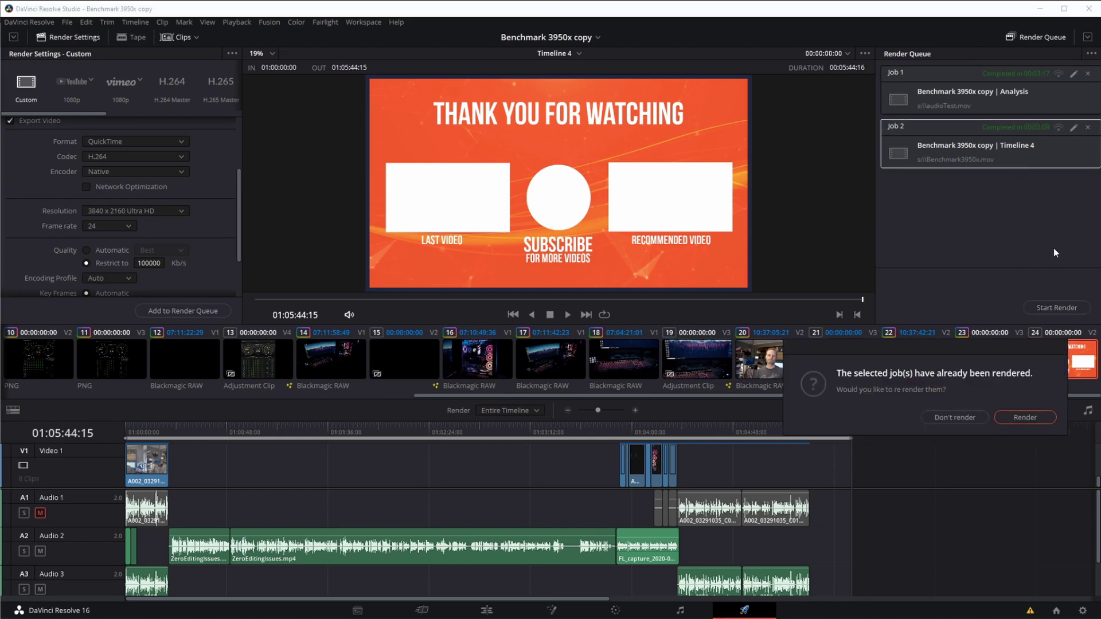
click(1021, 417)
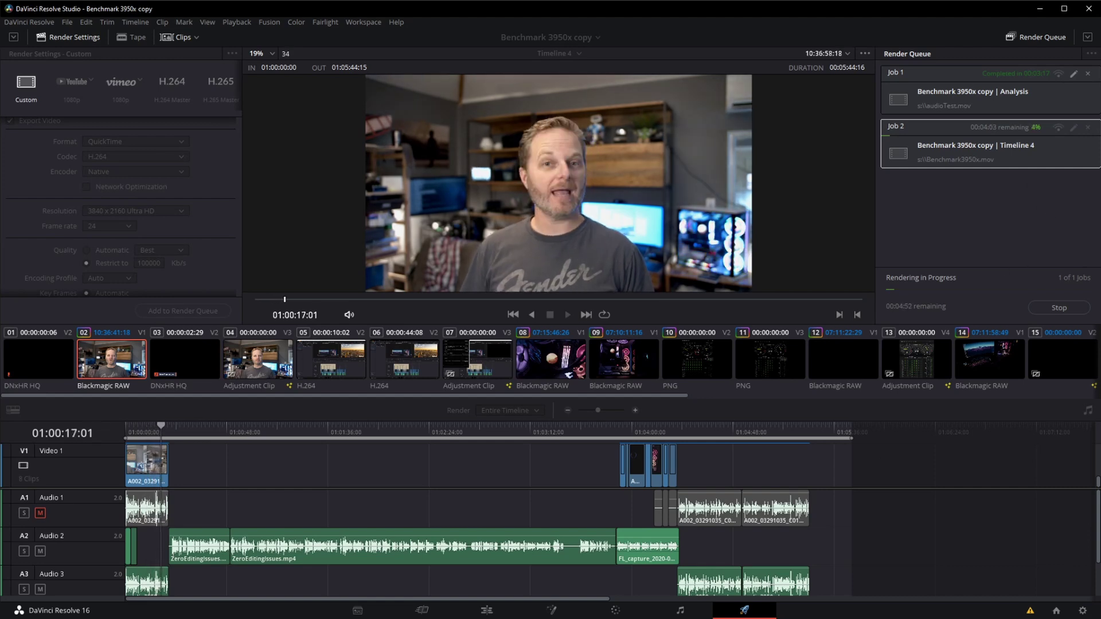
key(alt+Tab)
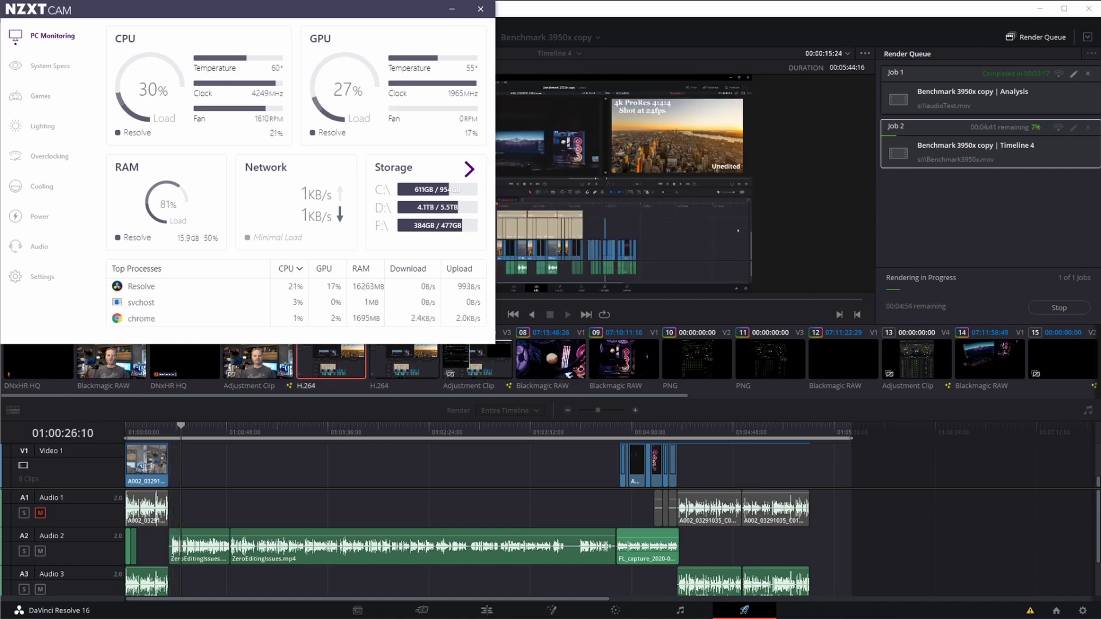
Step: Open Task Manager beside NZXT CAM and switch its Performance view from Memory to per-core CPU graphs
key(ctrl+shift+Escape)
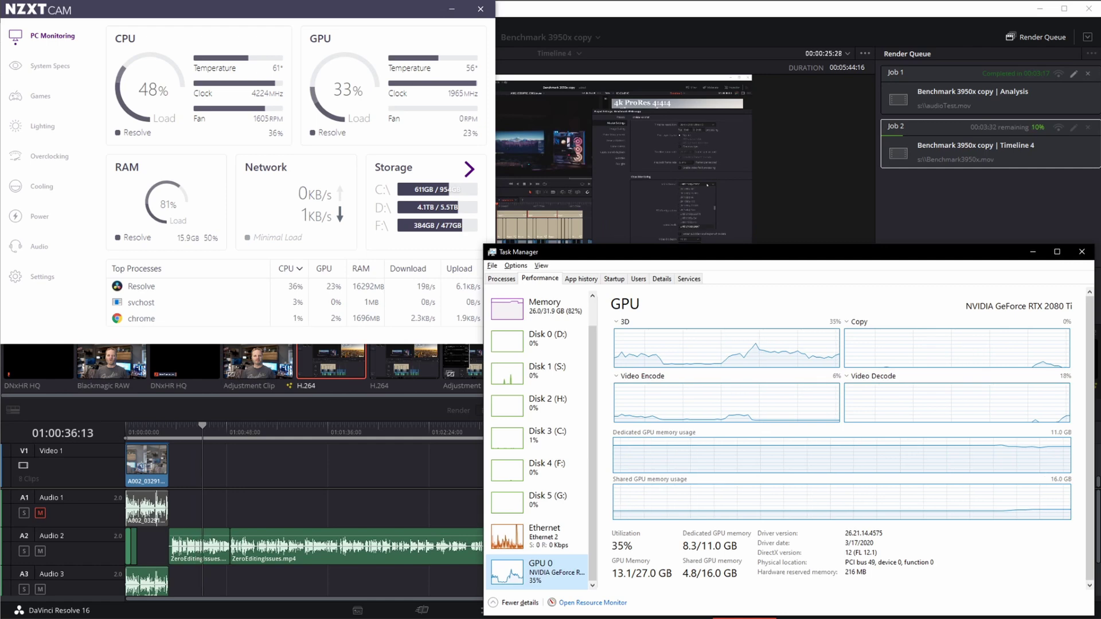
click(565, 309)
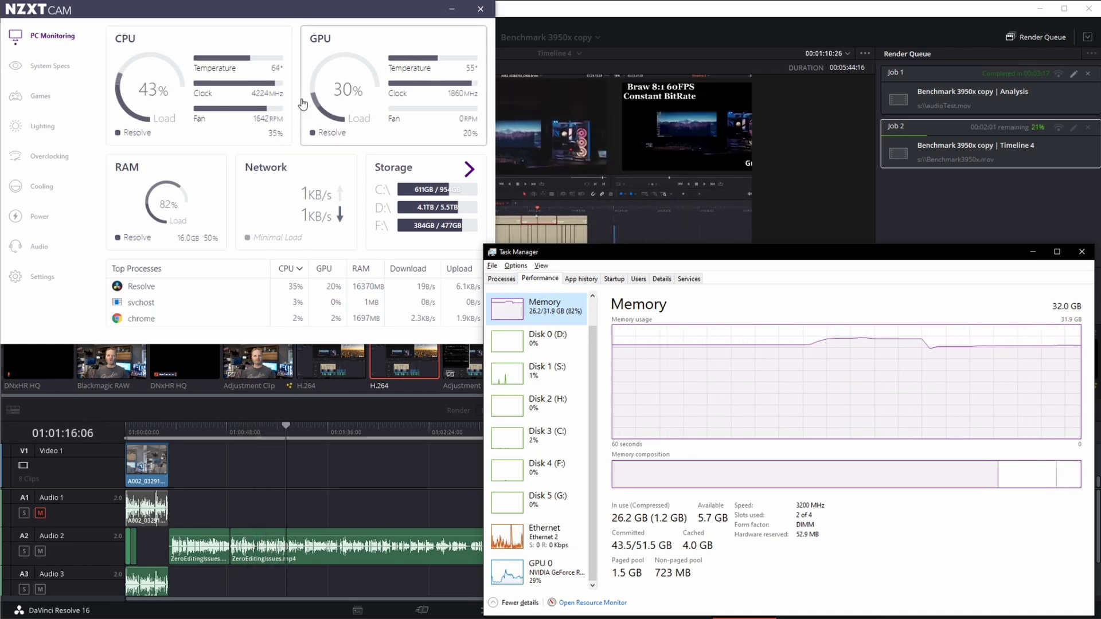
scroll(582, 351, up, 1)
click(536, 304)
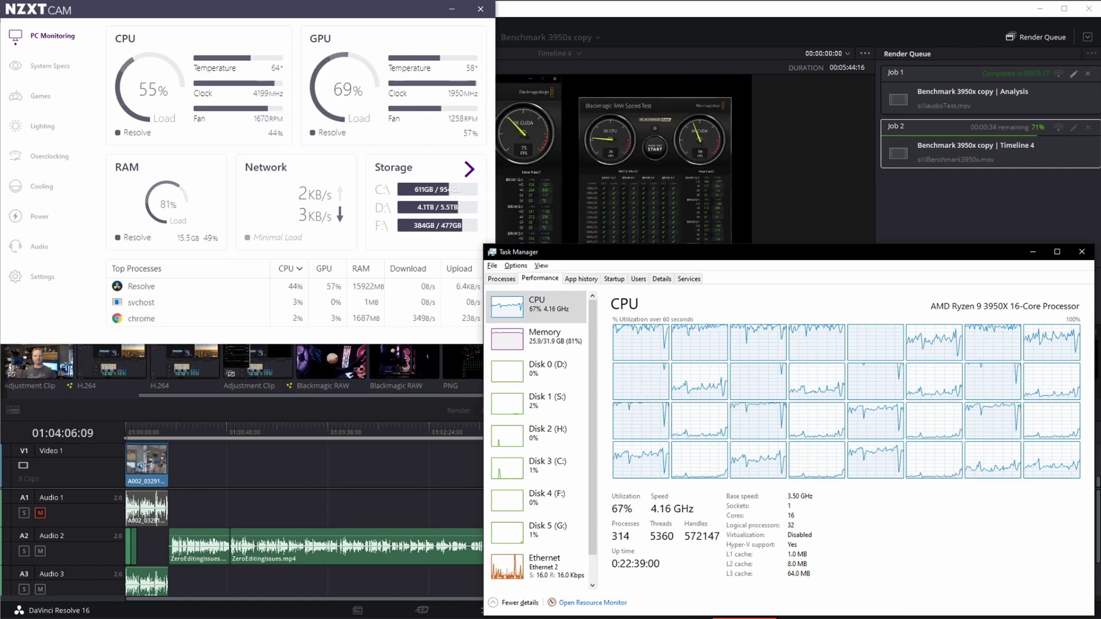
Step: Bring the Thermaltake PSU utility forward once the render finishes, showing 249 W at 93% efficiency
key(alt+Tab)
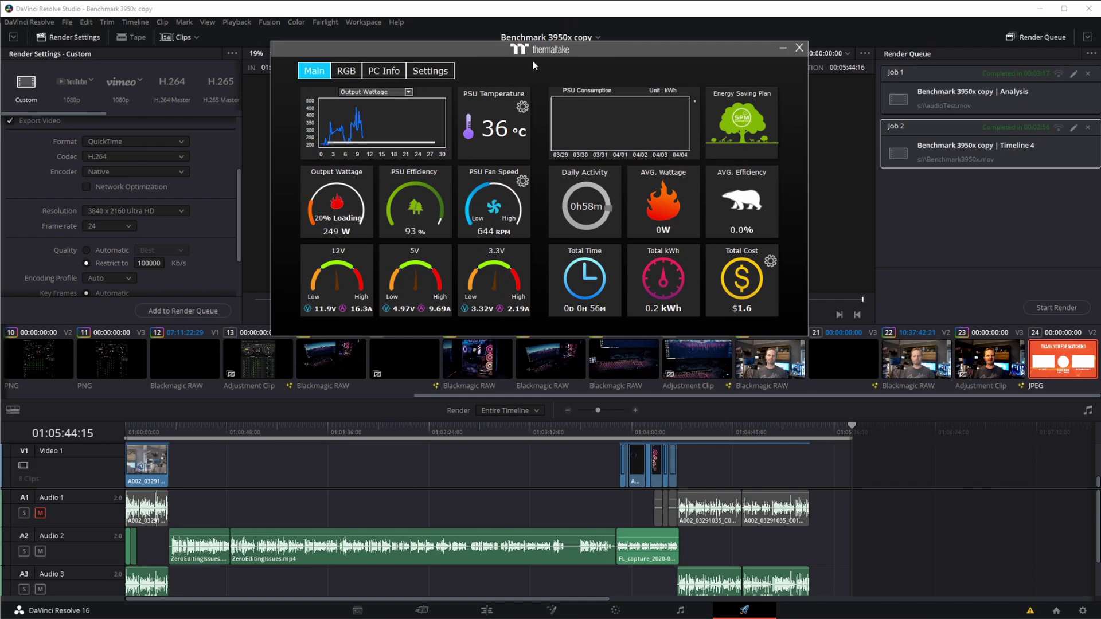
Step: Move the Thermaltake PSU monitor to the bottom-right corner and bring Resolve back in front
drag(543, 50, 833, 331)
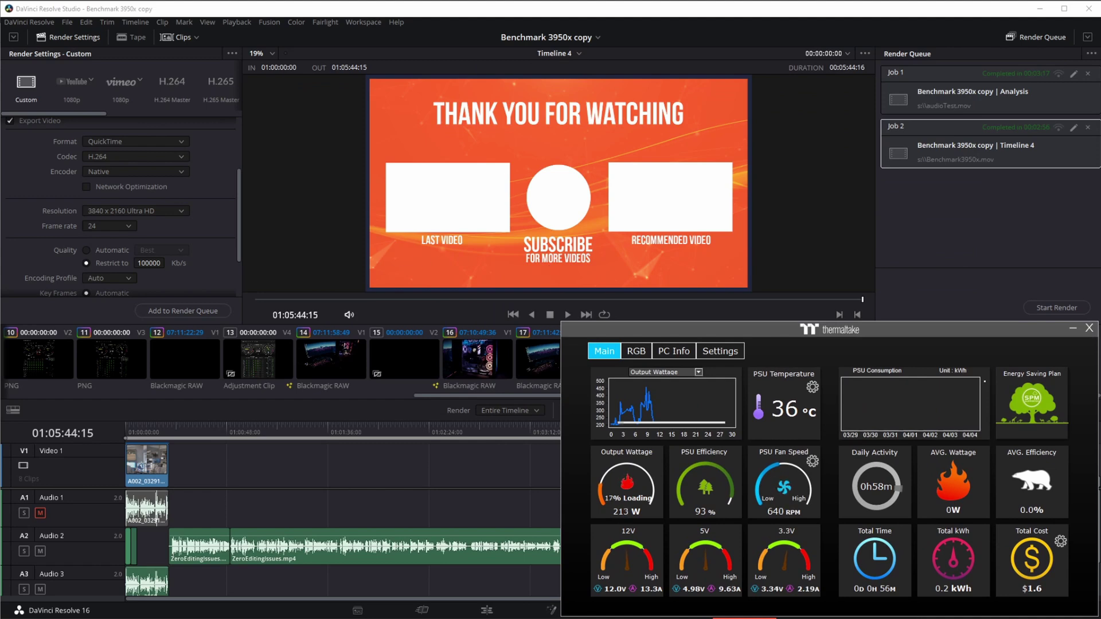
click(455, 501)
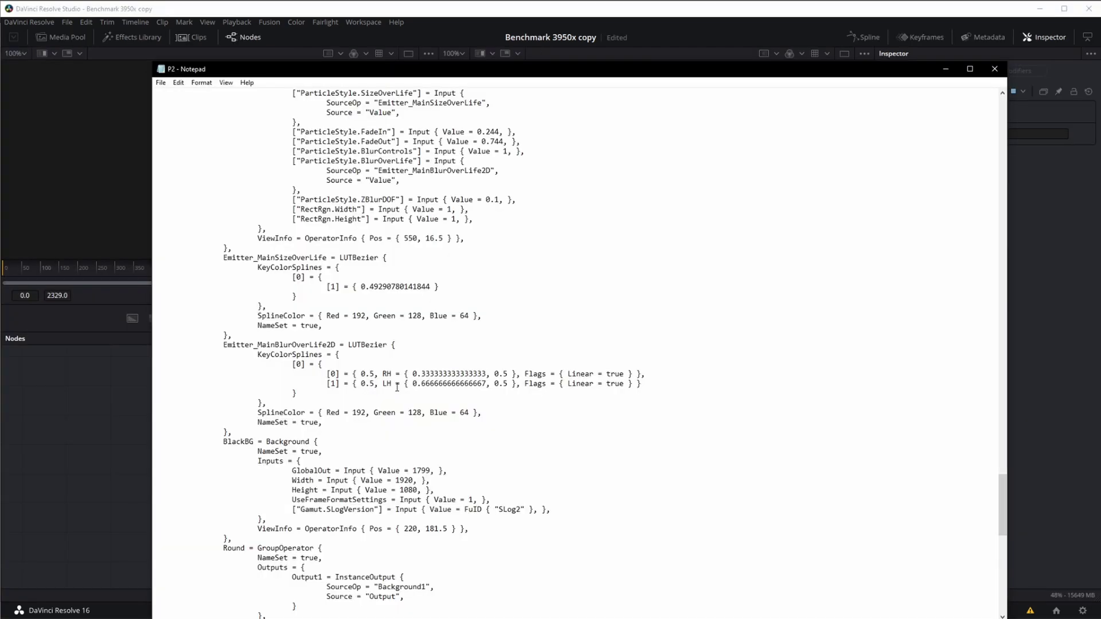
Step: Select the whole Fusion node script in Notepad and move Notepad off screen
scroll(453, 258, up, 15)
scroll(454, 258, up, 7)
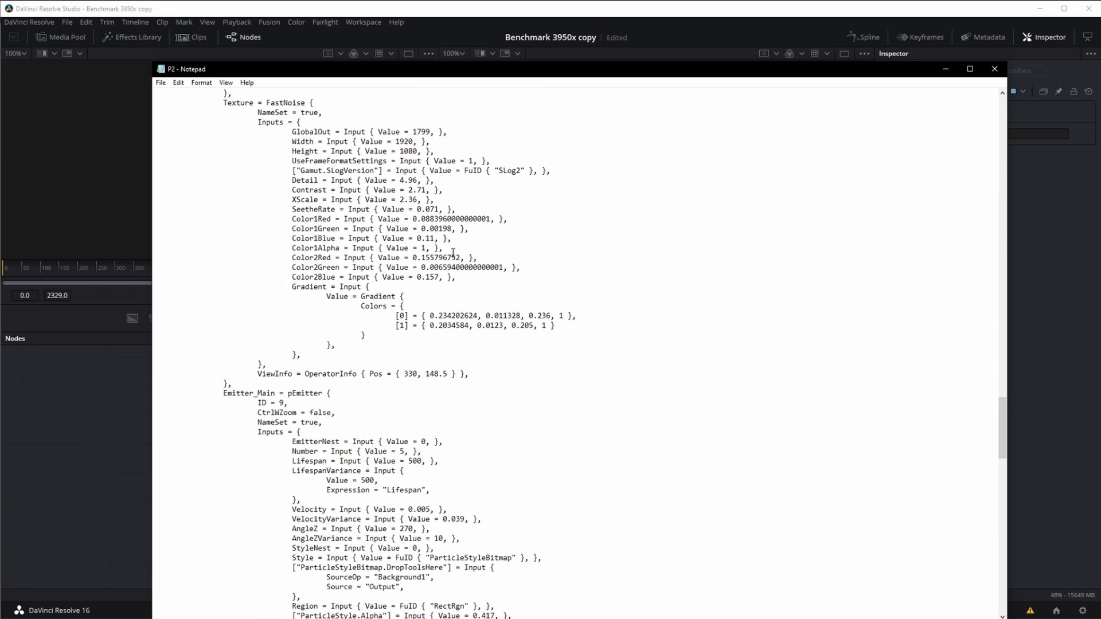
key(ctrl+a)
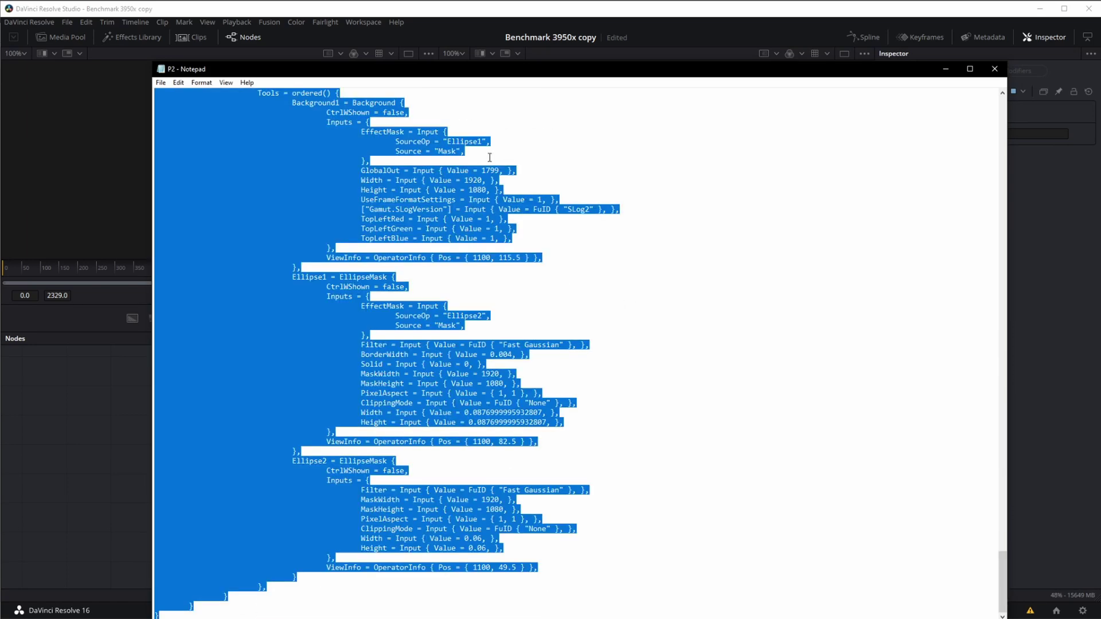
drag(441, 70, 1100, 70)
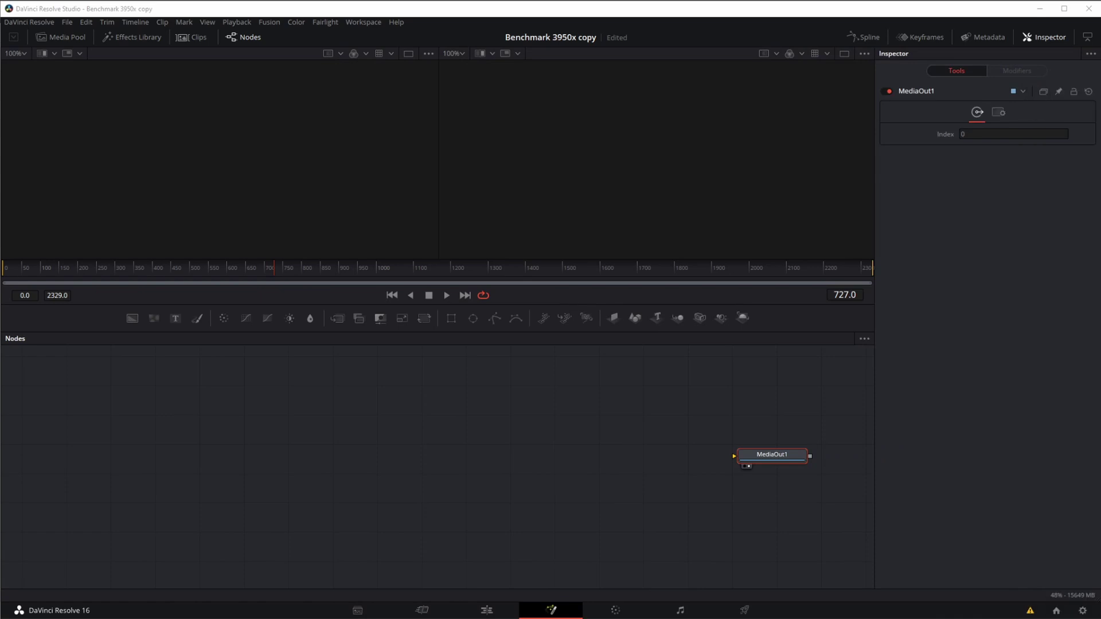
Step: Paste the particle comp nodes, delete their Output node, and connect Grain into MediaOut1
click(255, 410)
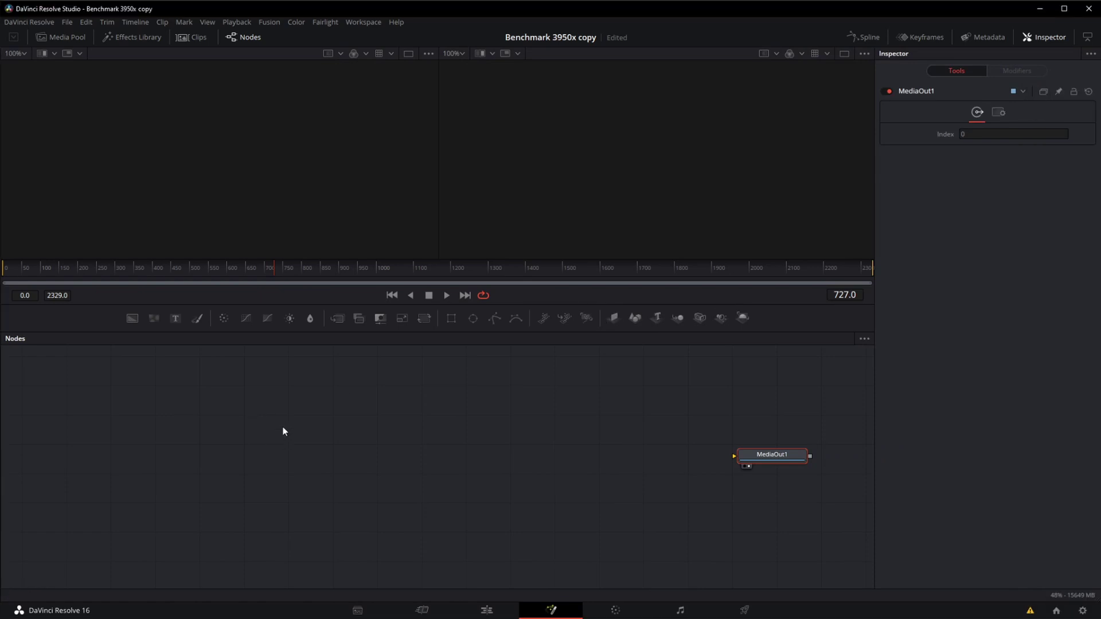
key(ctrl+v)
drag(552, 402, 194, 482)
drag(480, 478, 415, 448)
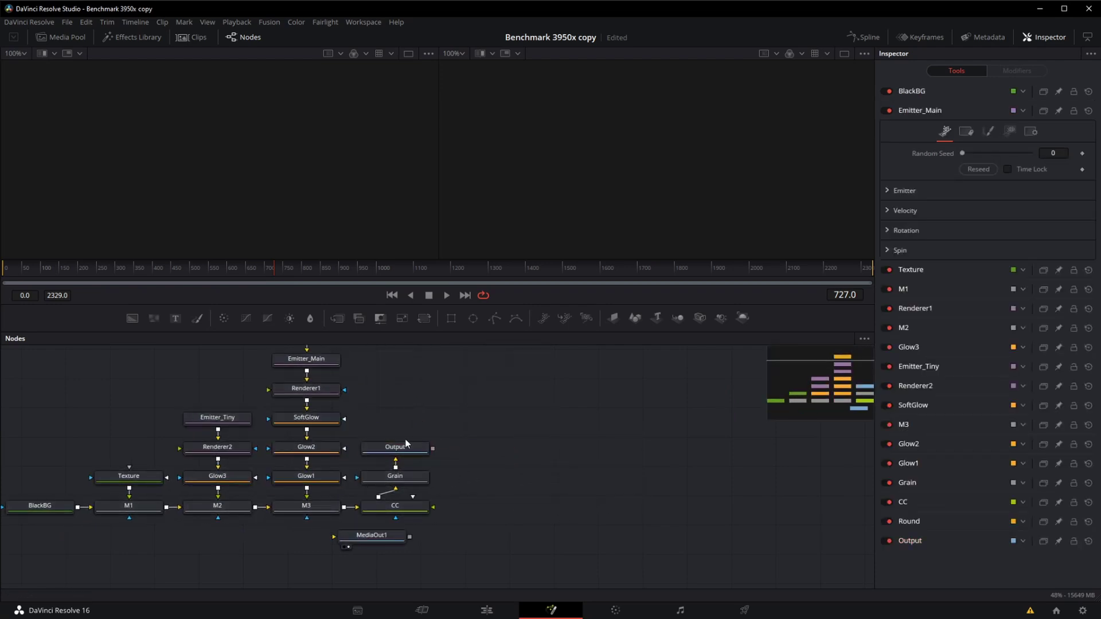
click(404, 448)
key(Delete)
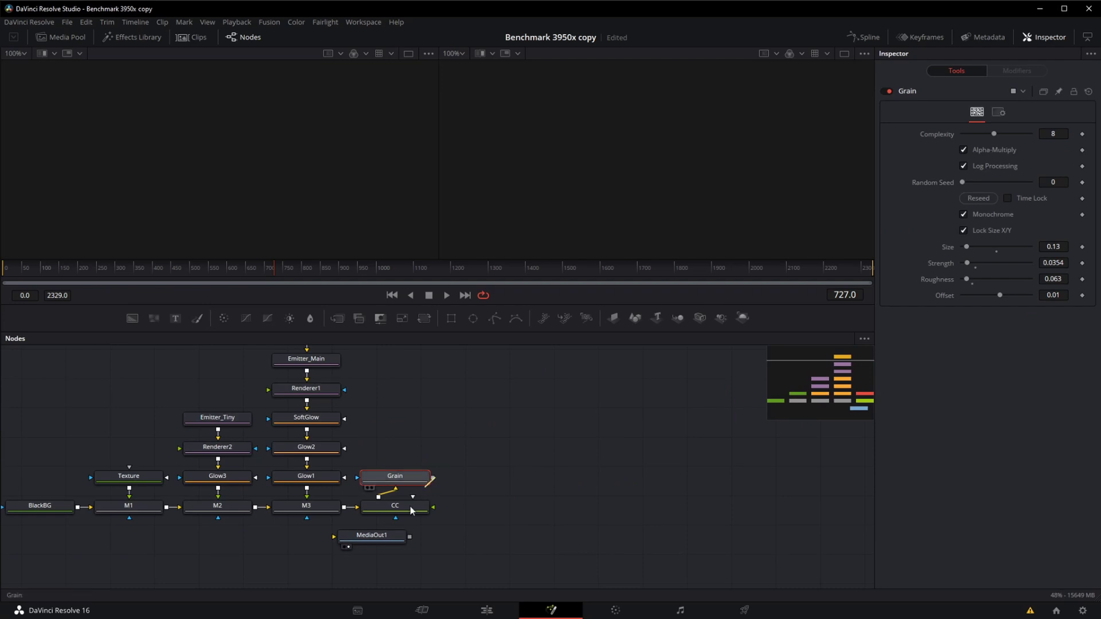
drag(433, 477, 546, 471)
drag(479, 390, 614, 428)
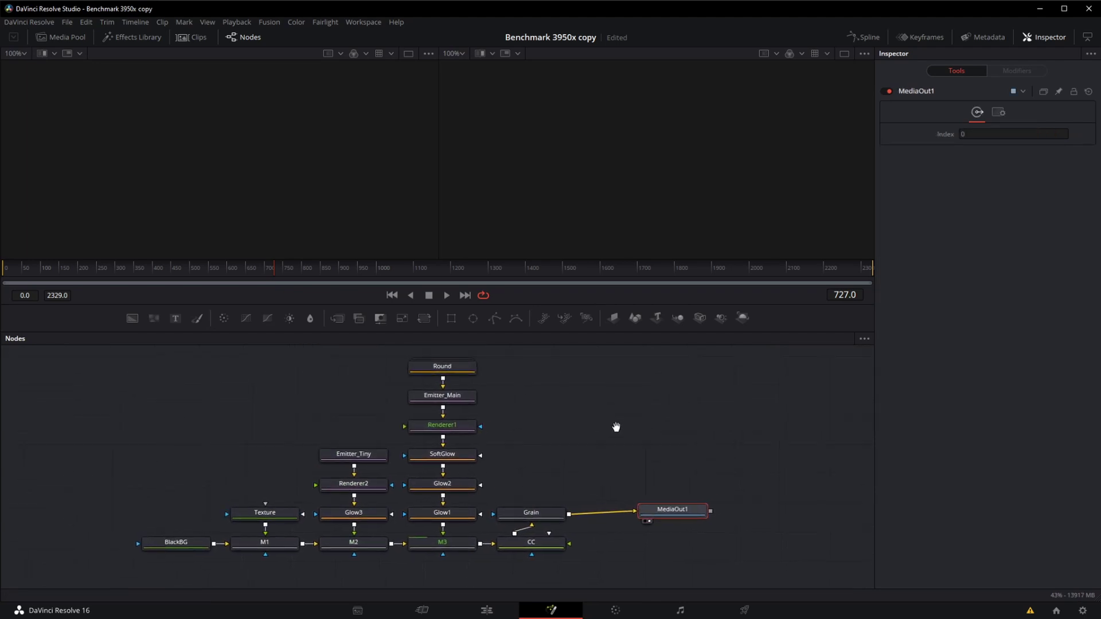
Step: Play the comp from frame 0 with taller viewers and the final output in the right viewer
click(108, 278)
key(space)
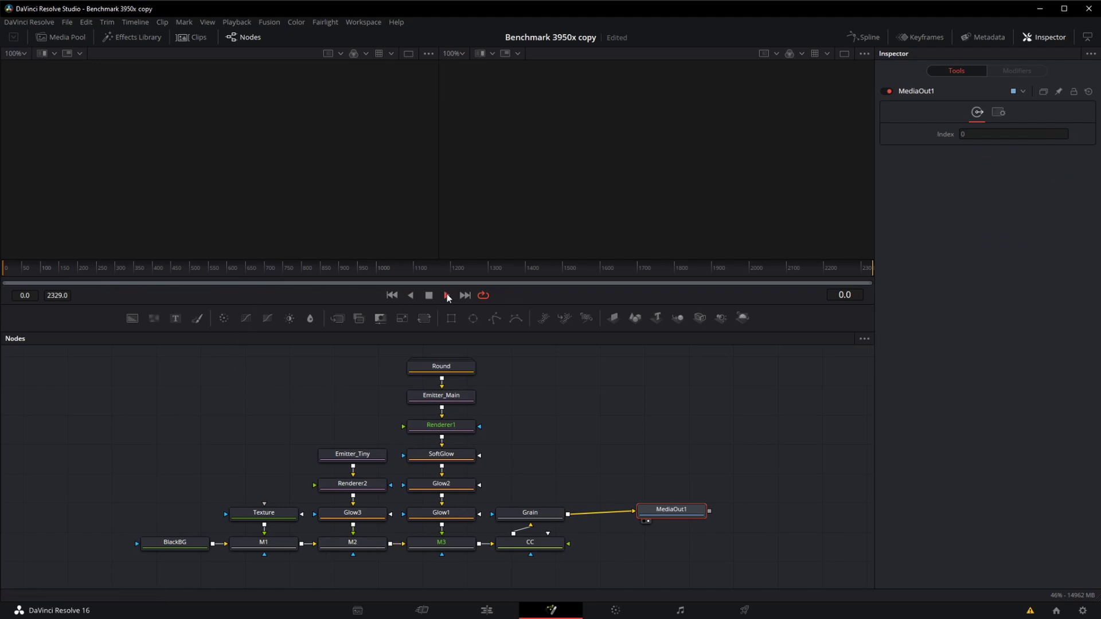
drag(626, 257, 674, 281)
click(728, 441)
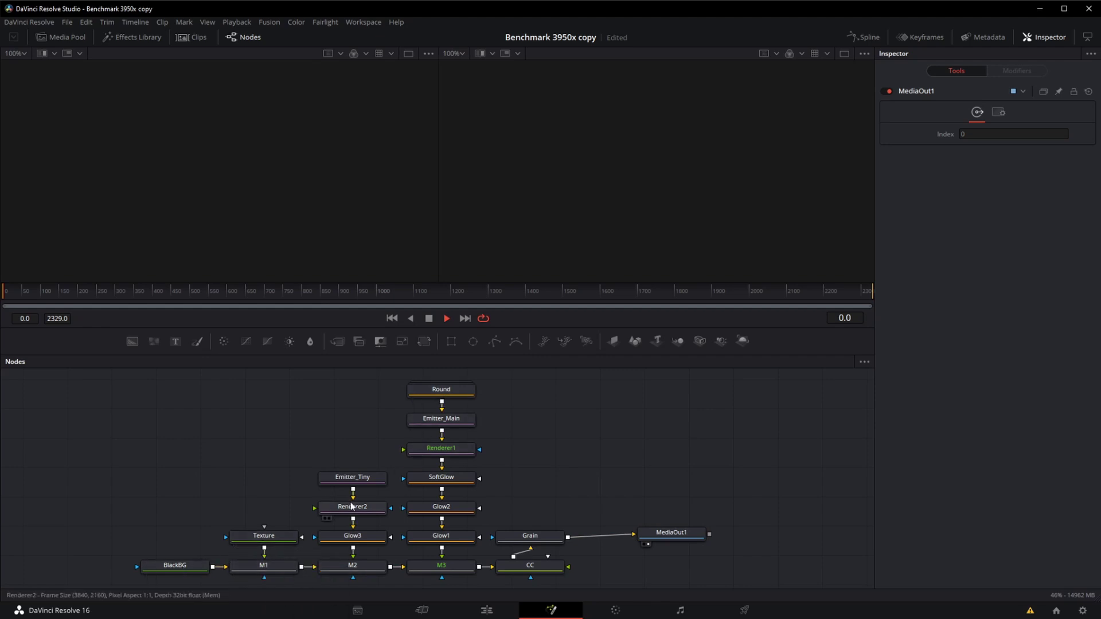
key(Right)
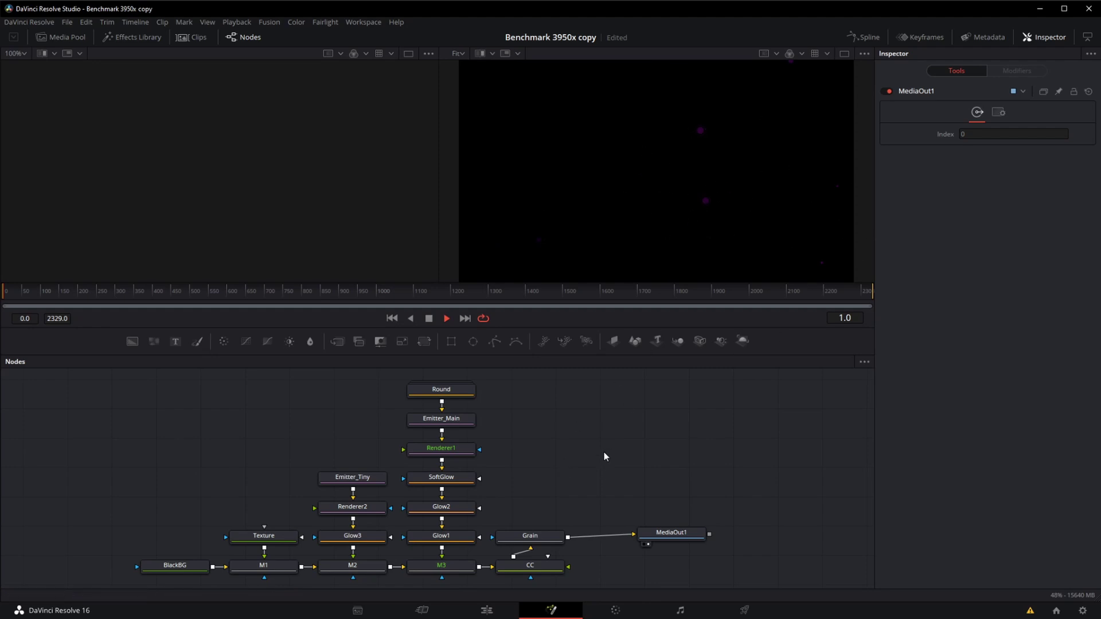
Step: Zoom the right viewer out to show the full 3840x2160 frame, then return to the Edit page
scroll(713, 173, up, 5)
scroll(721, 166, down, 3)
scroll(713, 135, up, 3)
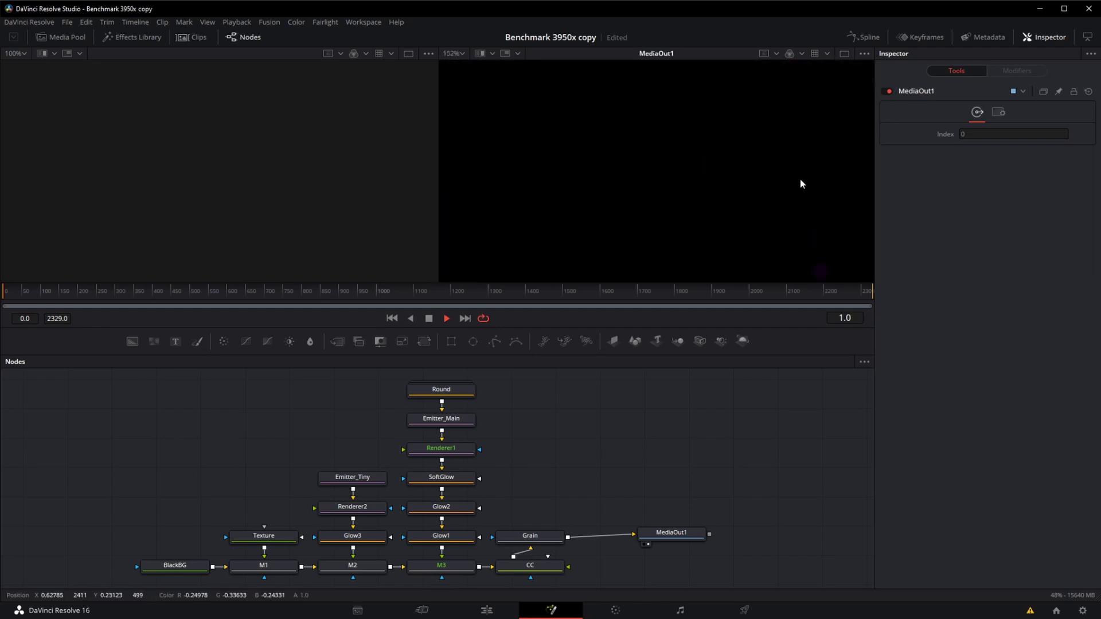
scroll(799, 179, down, 3)
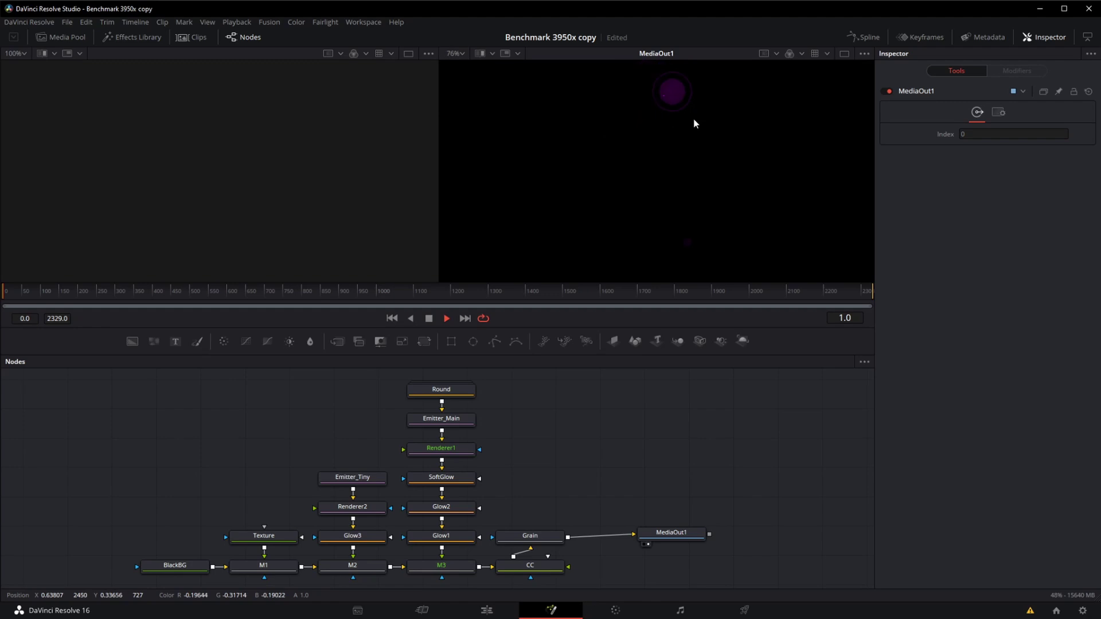
scroll(695, 124, down, 5)
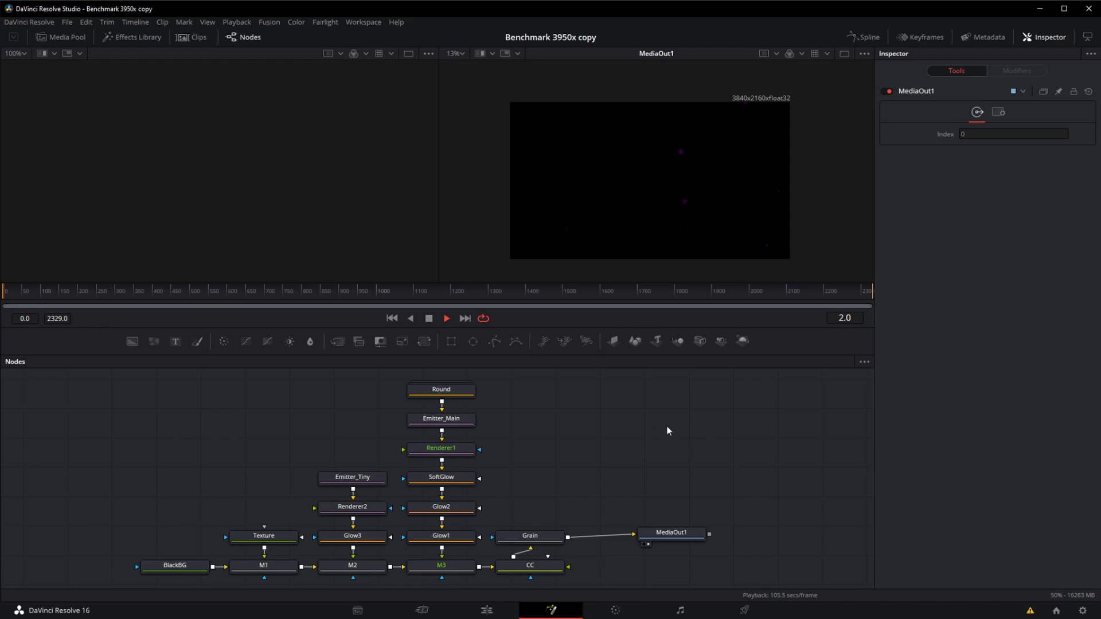
click(491, 613)
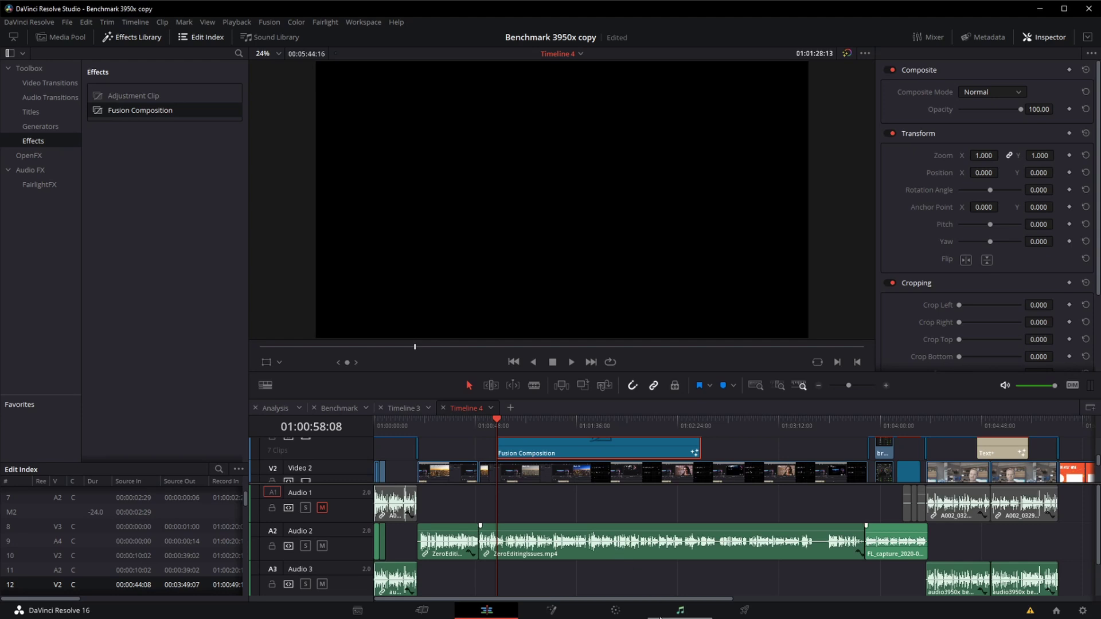
Step: On the Deliver page, set In and Out points ending at 01:02:35:08 and start the H.265 Fusion render
click(762, 616)
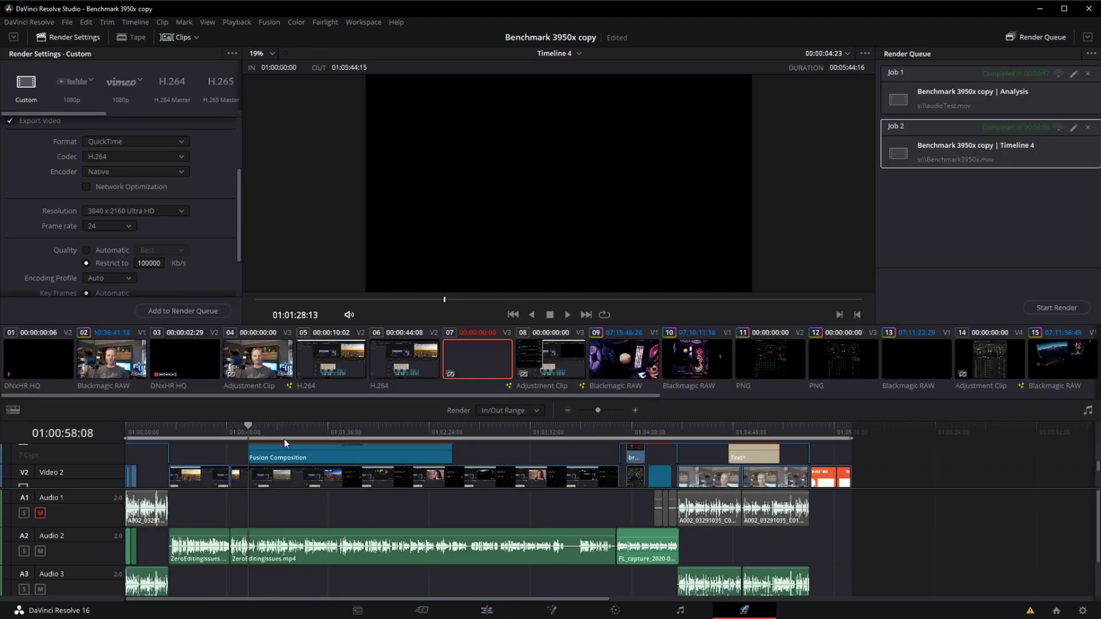
key(i)
click(452, 436)
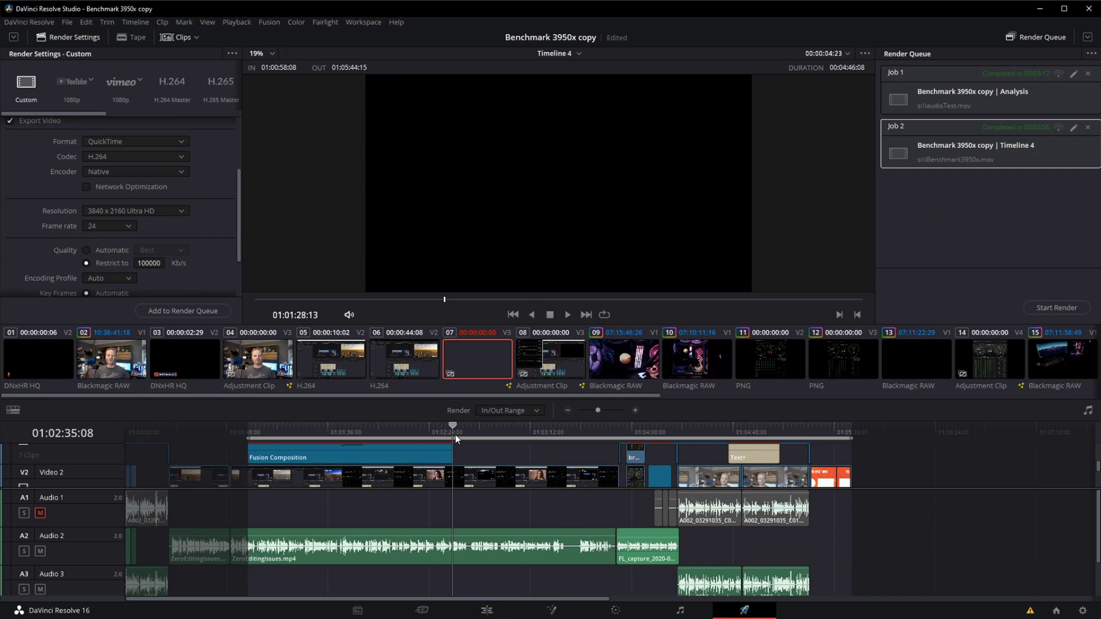
key(o)
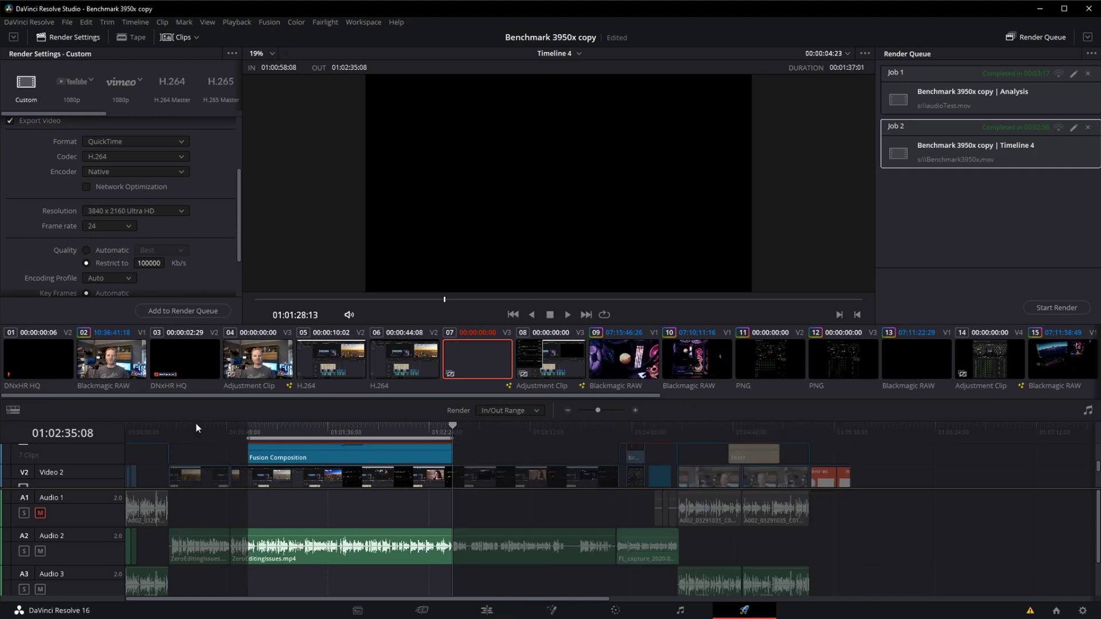
click(992, 68)
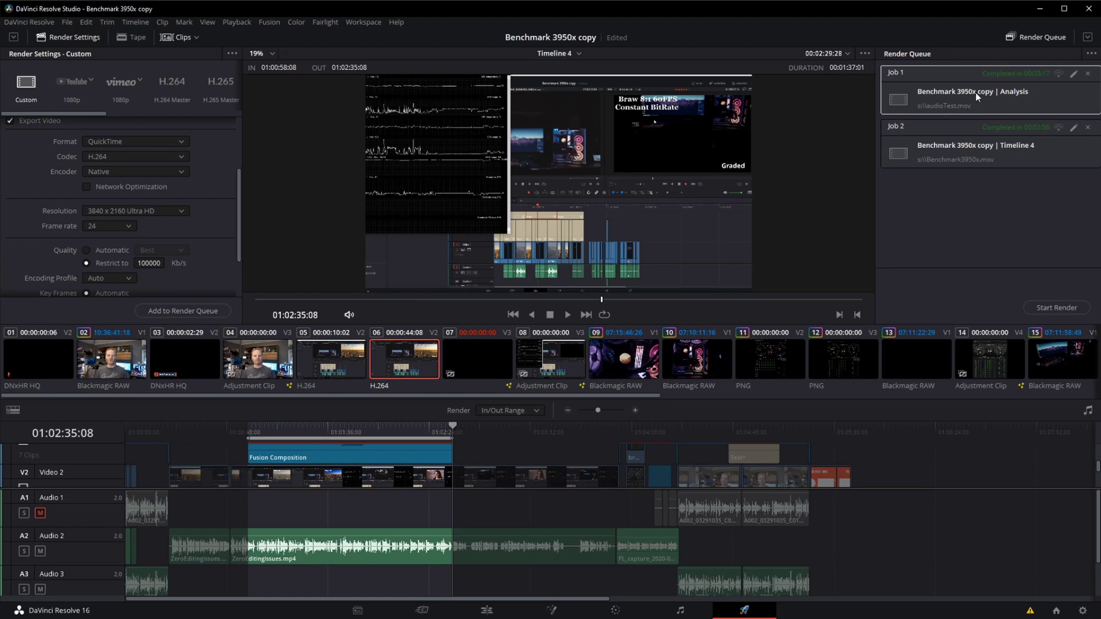
click(986, 163)
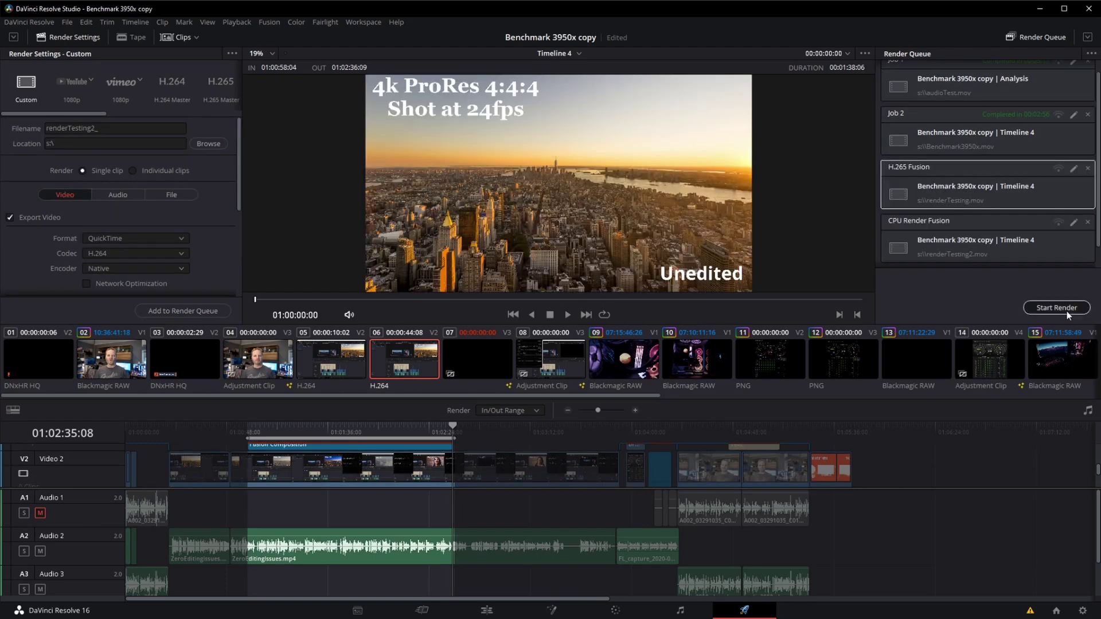
click(1065, 311)
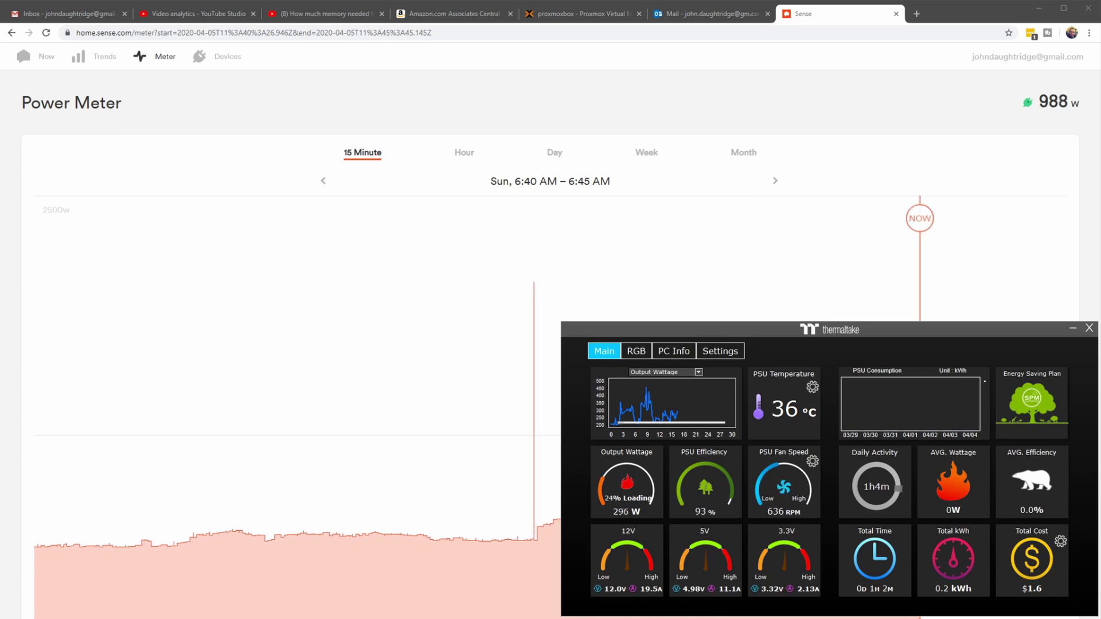
Step: Check NZXT CAM, then view Task Manager's GPU 0 and CPU graphs during the GPU render
key(alt+Tab)
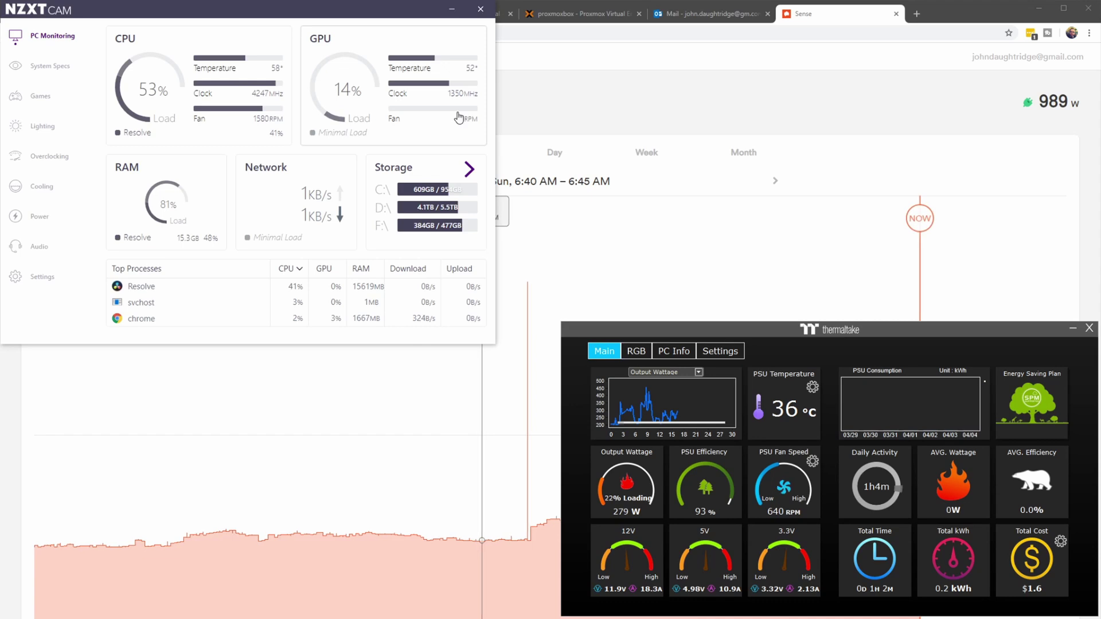
click(452, 9)
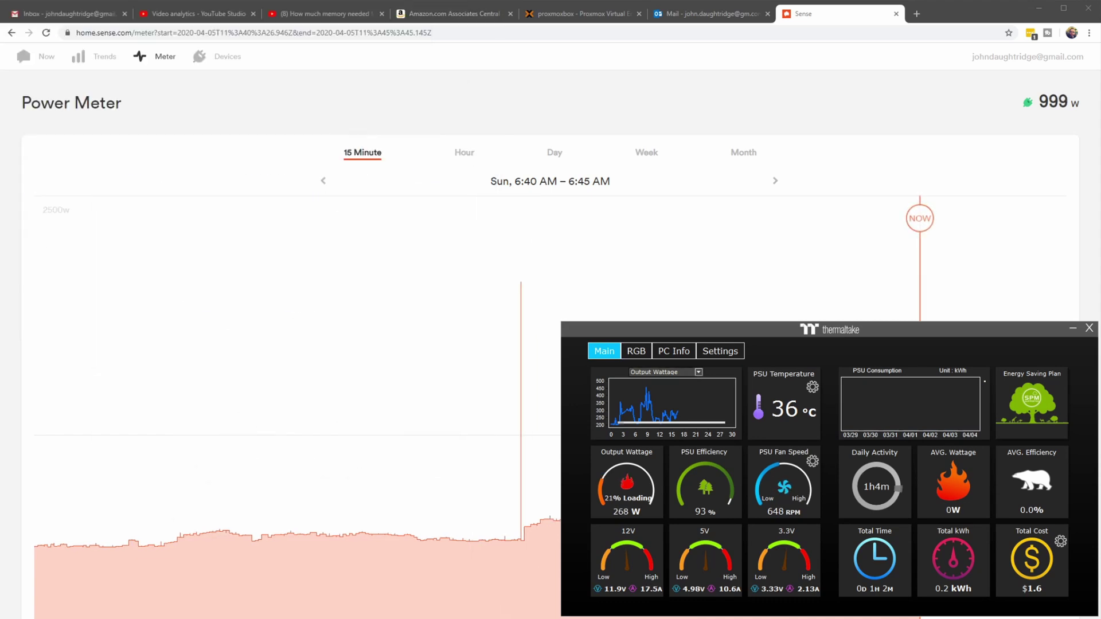
key(alt+Tab)
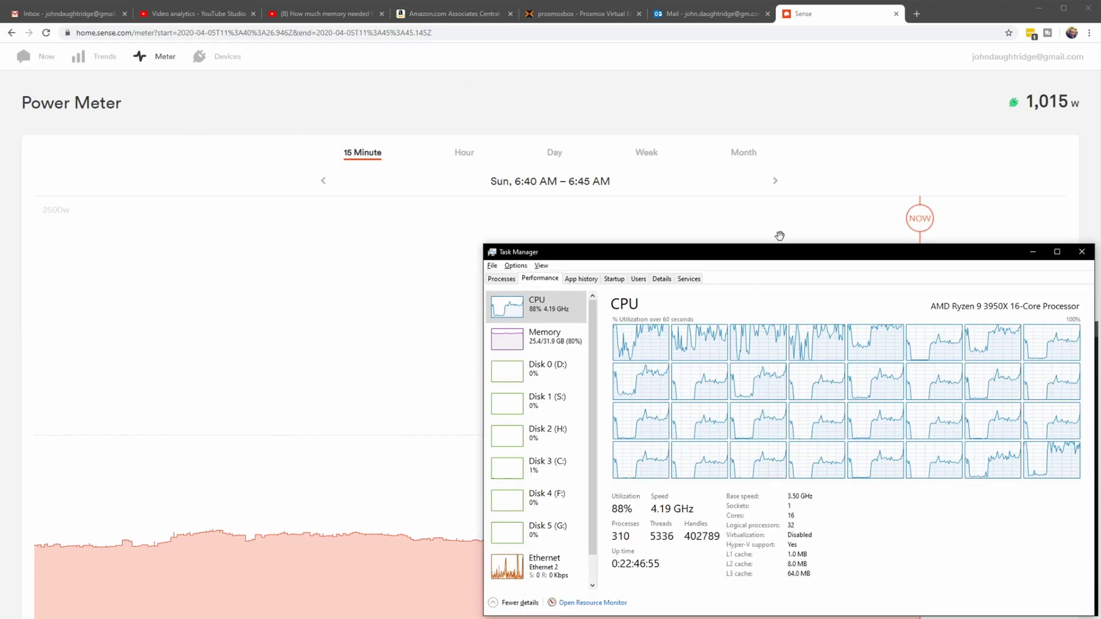
drag(777, 265, 322, 51)
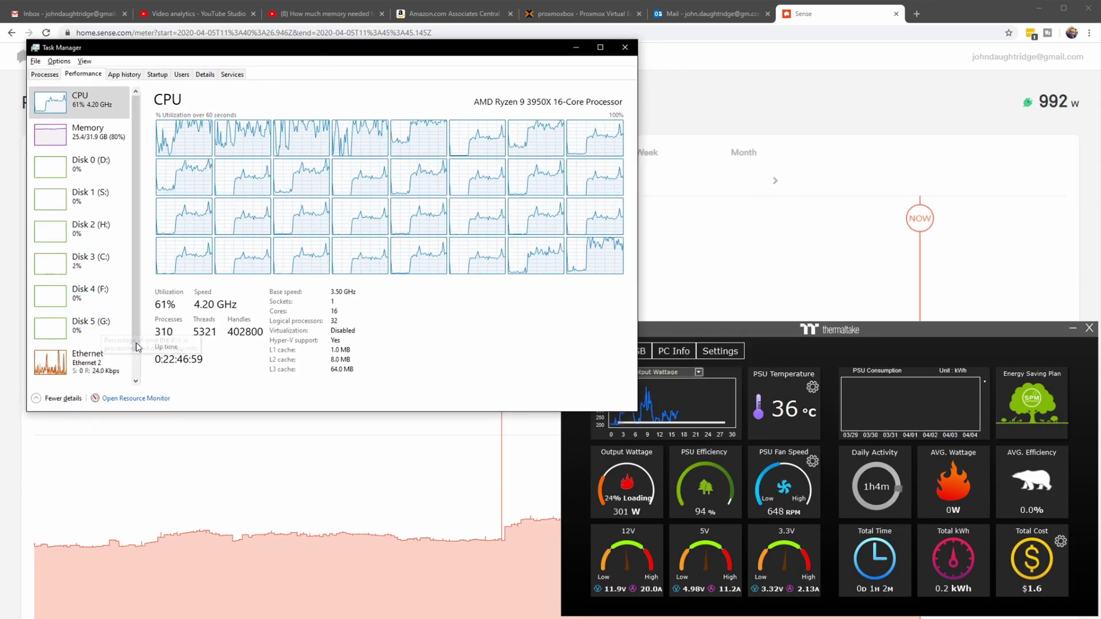
click(136, 380)
click(136, 380)
click(86, 369)
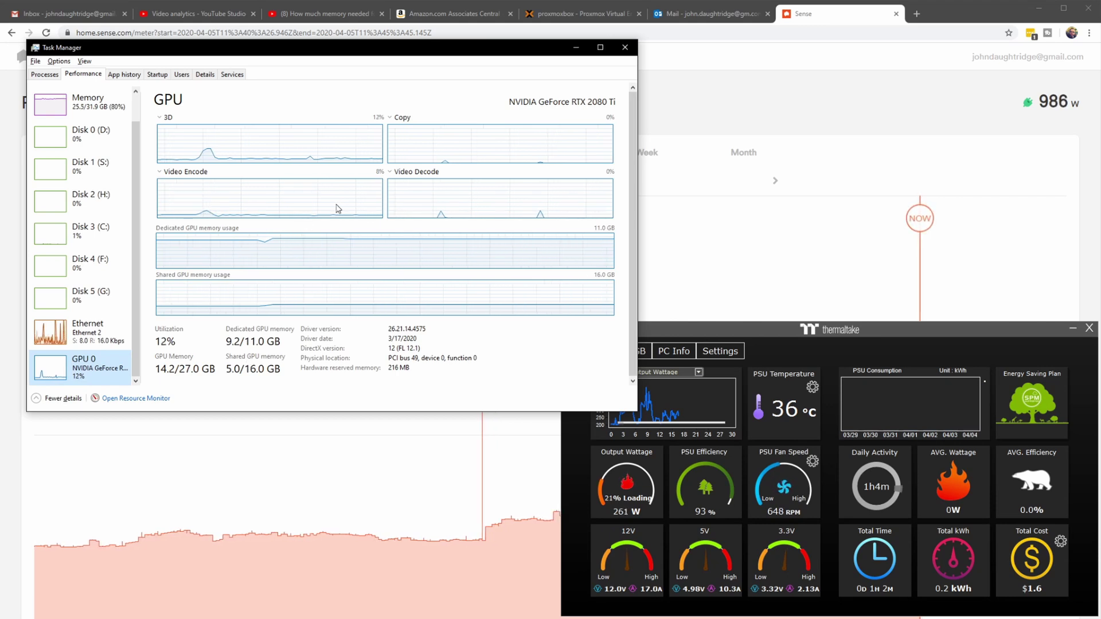
scroll(97, 315, up, 1)
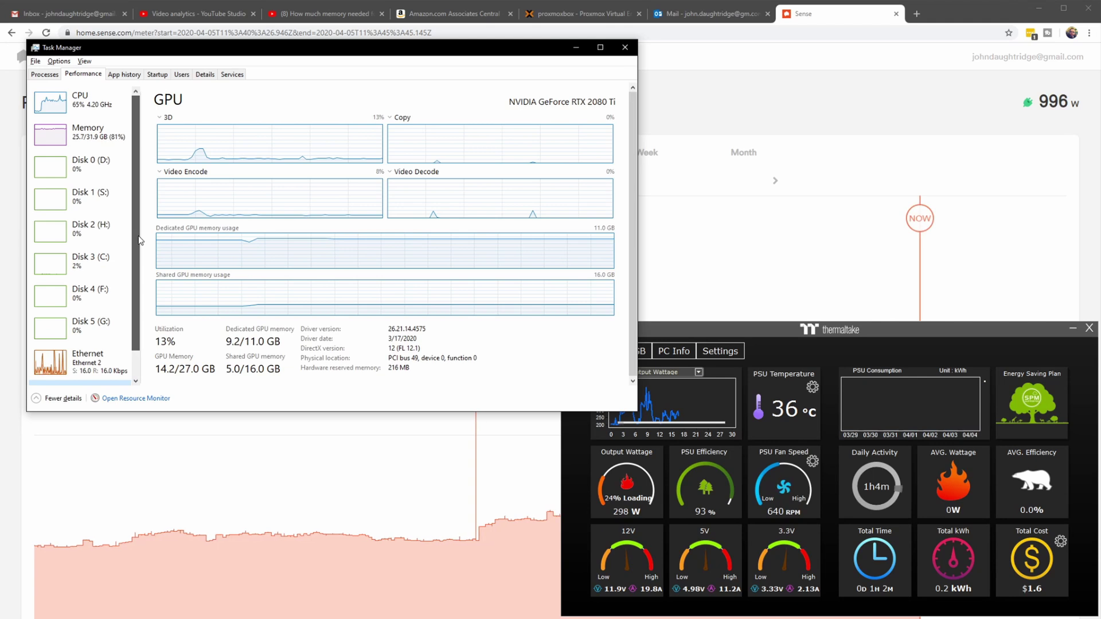
click(70, 109)
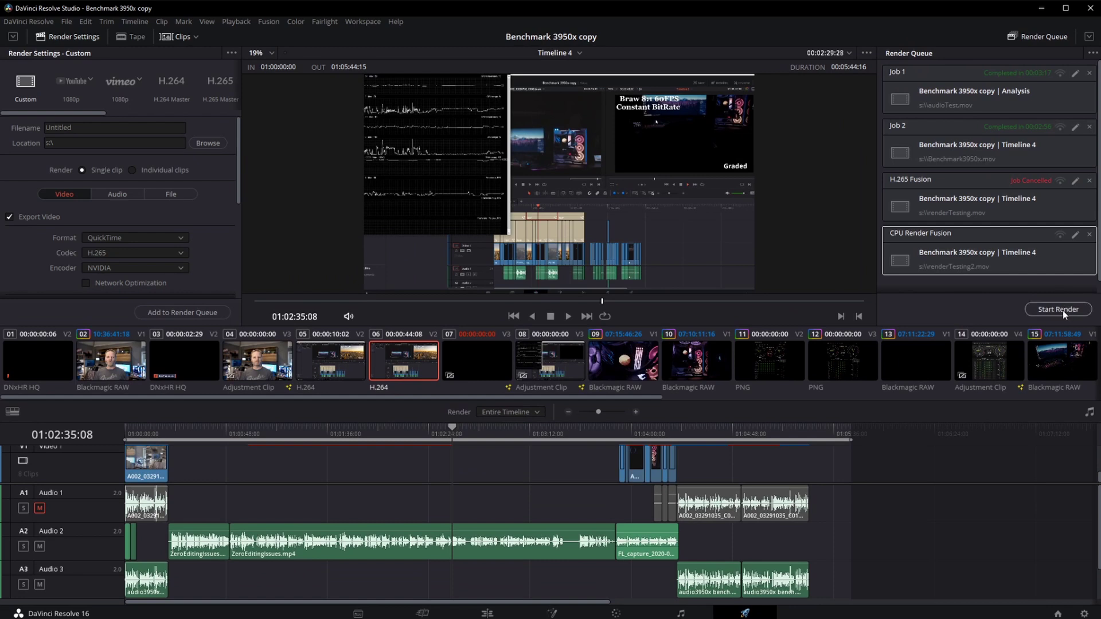
Step: Start the CPU Render Fusion job and watch its CPU and GPU 0 load in Task Manager
click(1062, 310)
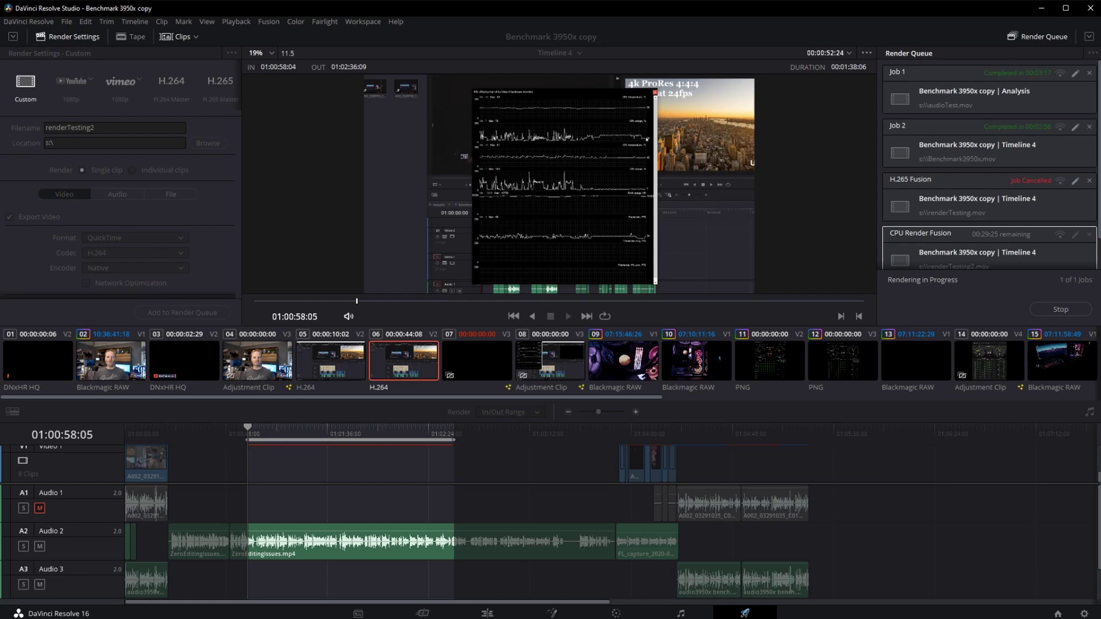
key(ctrl+shift+Escape)
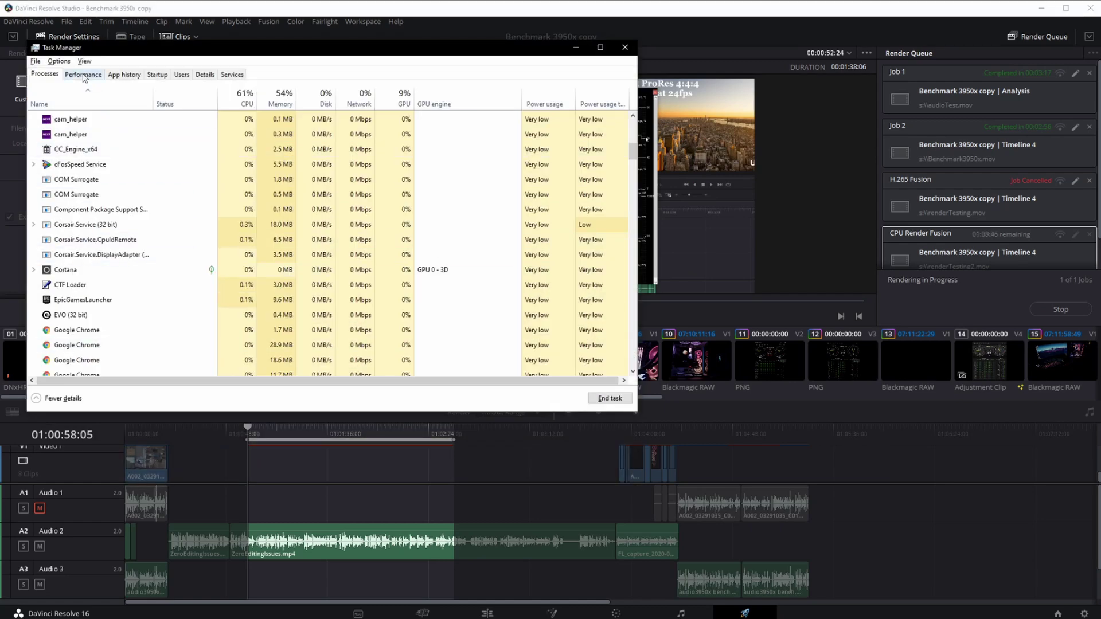
click(83, 75)
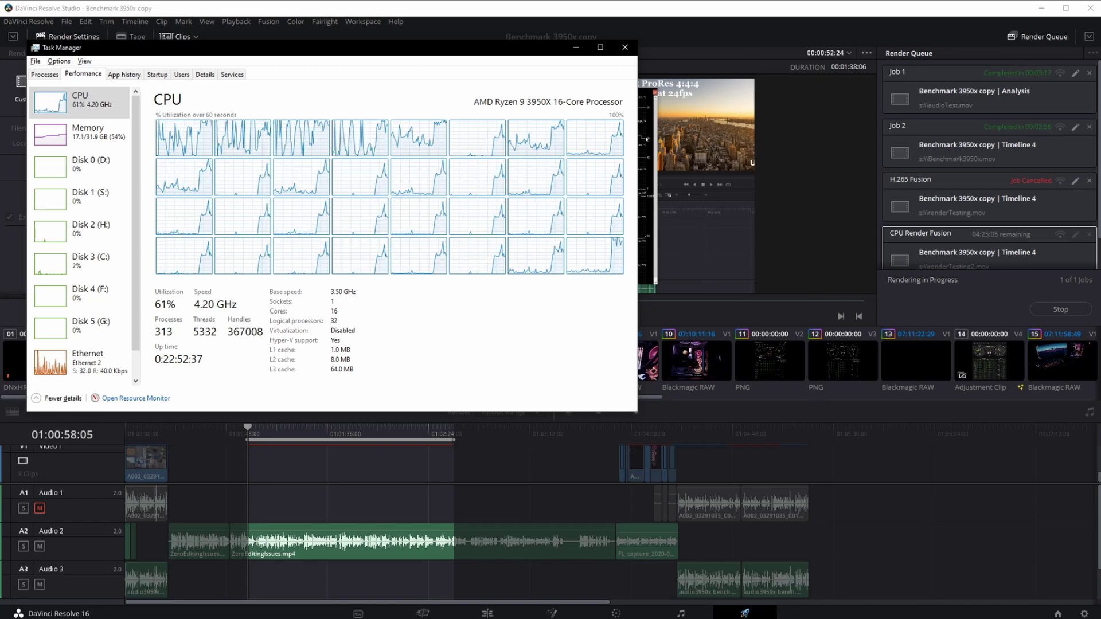
key(alt+Tab)
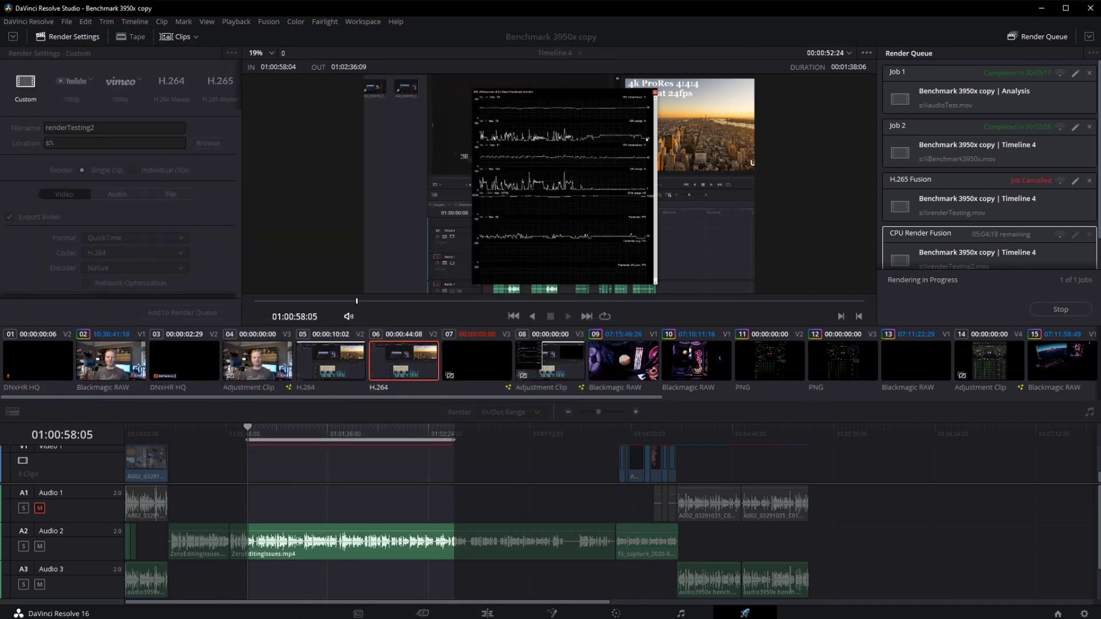
key(alt+Tab)
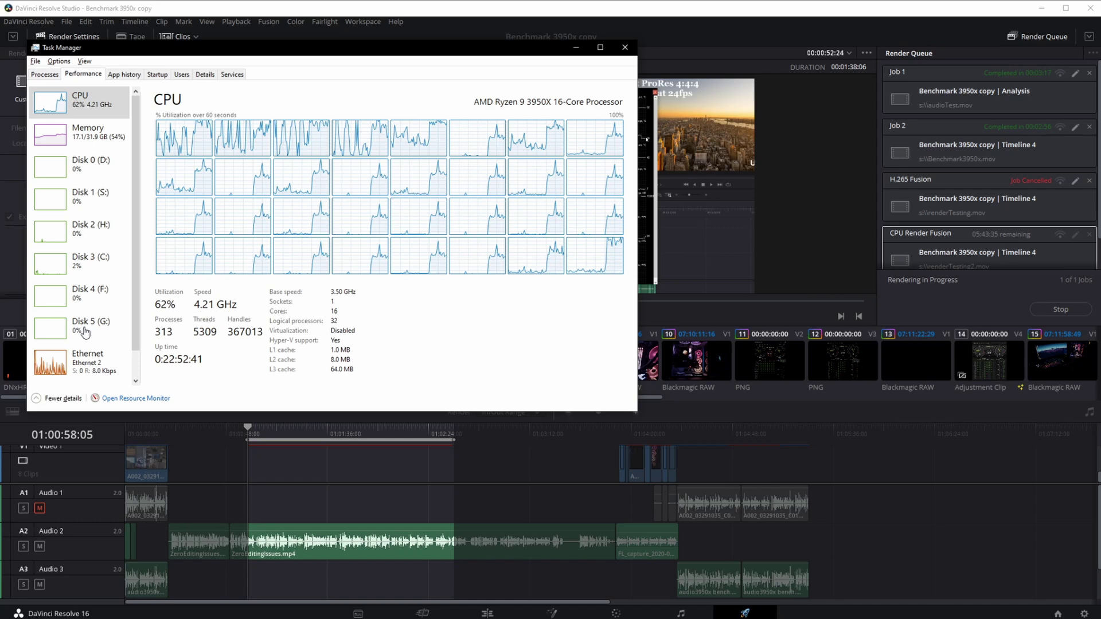
scroll(137, 367, down, 1)
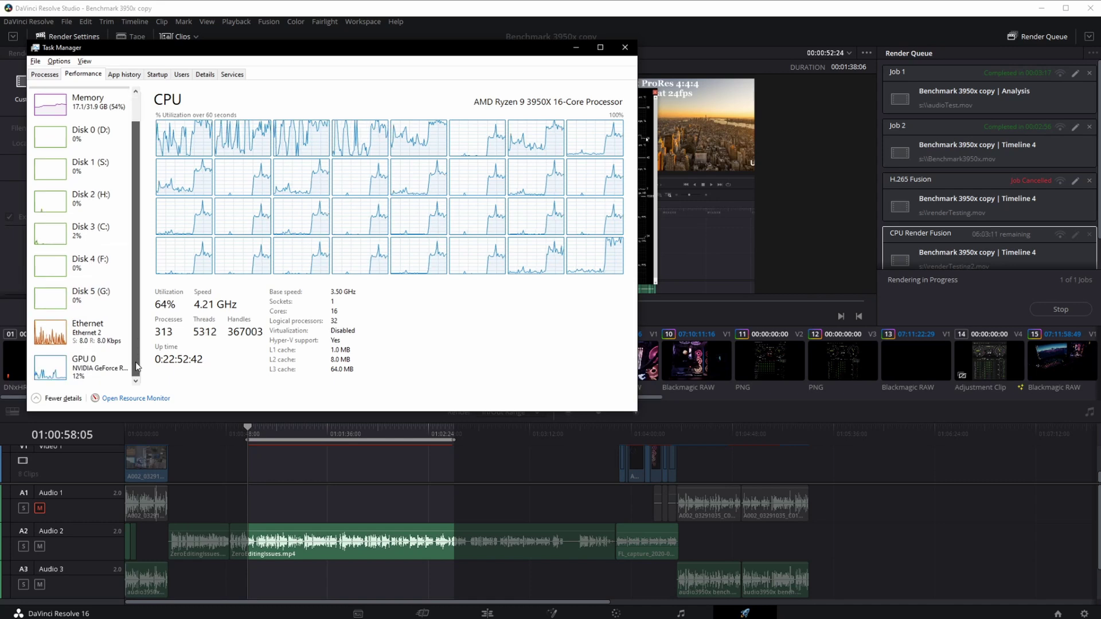
click(94, 375)
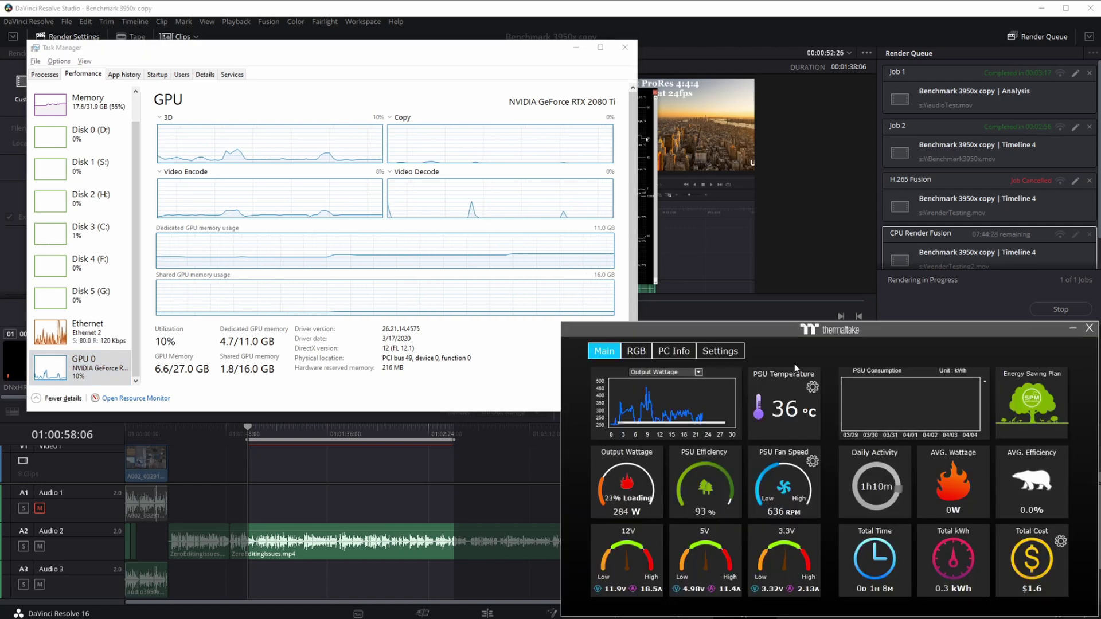
Step: Compare the centred Thermaltake PSU readings with Task Manager's CPU graphs, then bring Resolve back
drag(800, 338, 534, 120)
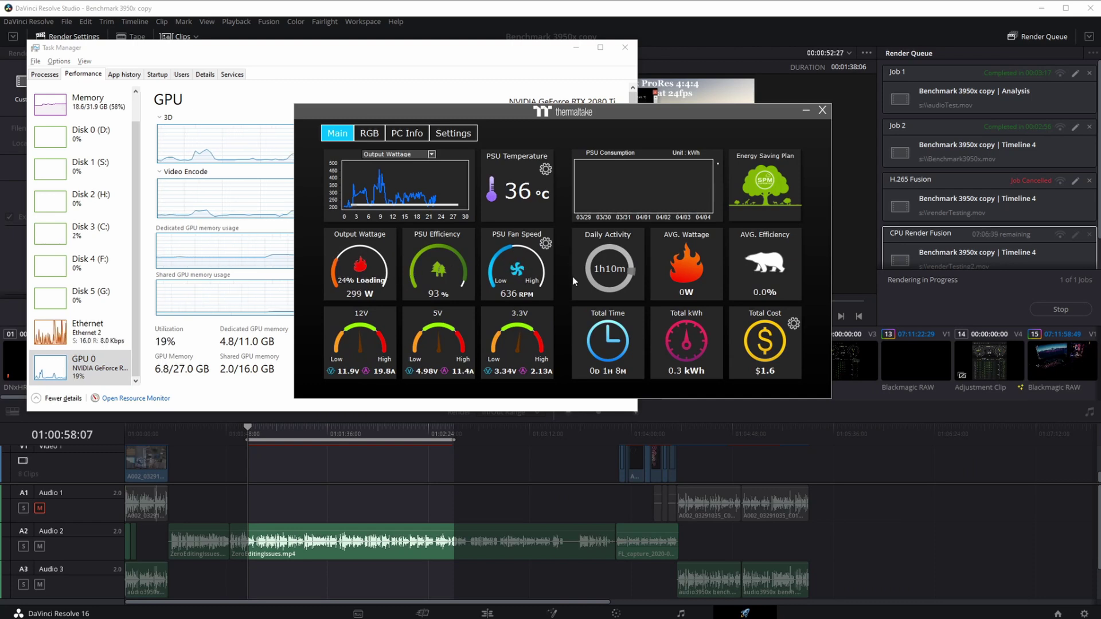
mouse_move(573, 280)
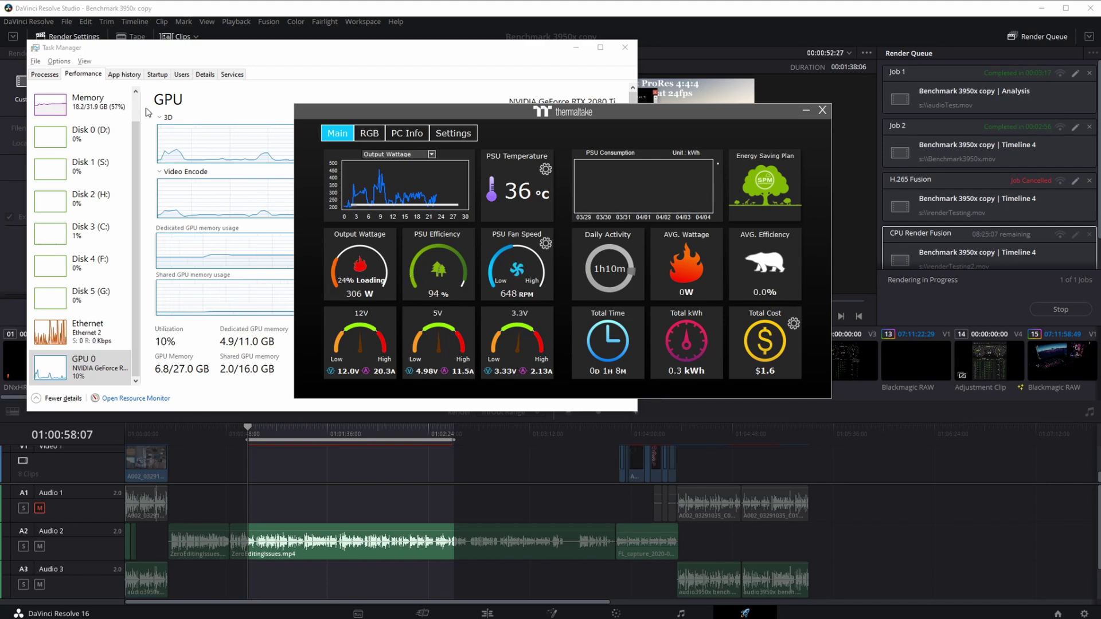
click(135, 90)
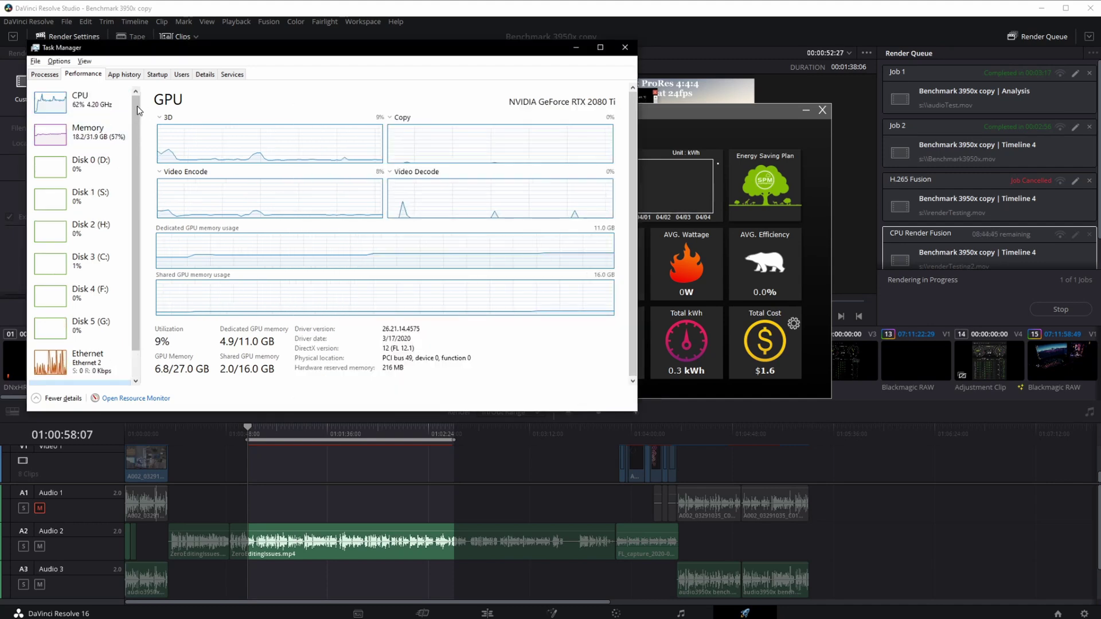
click(81, 115)
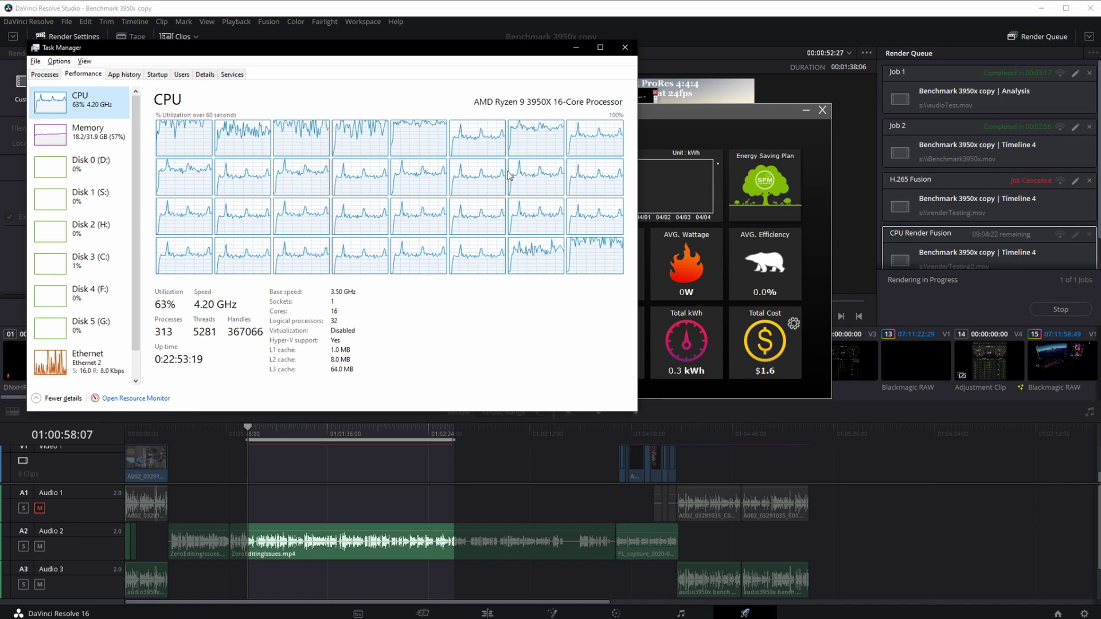
click(662, 115)
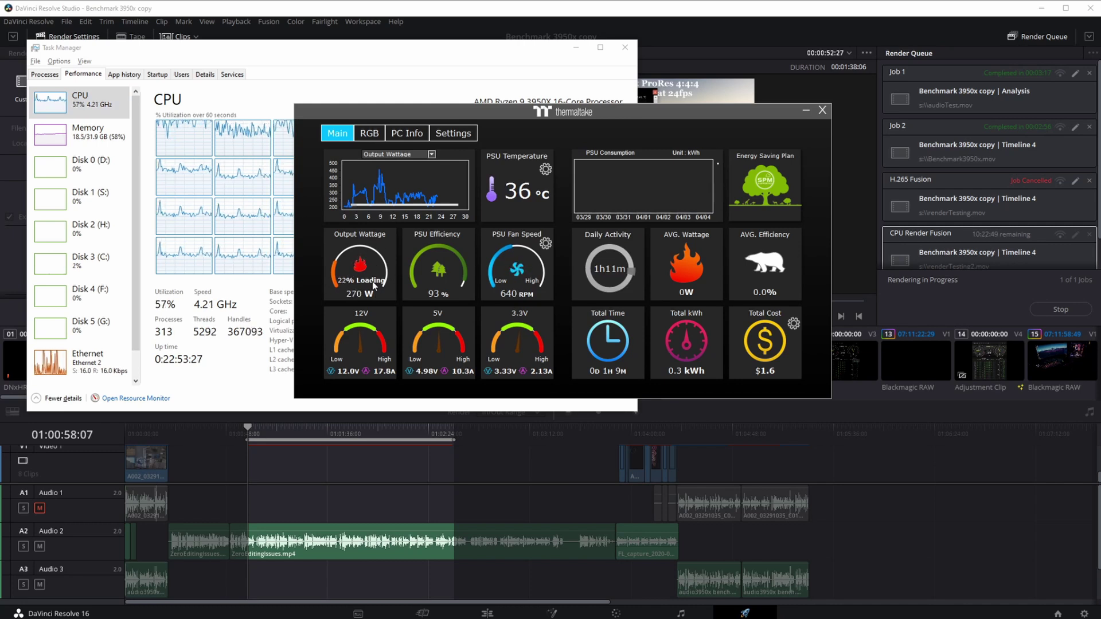
click(1001, 250)
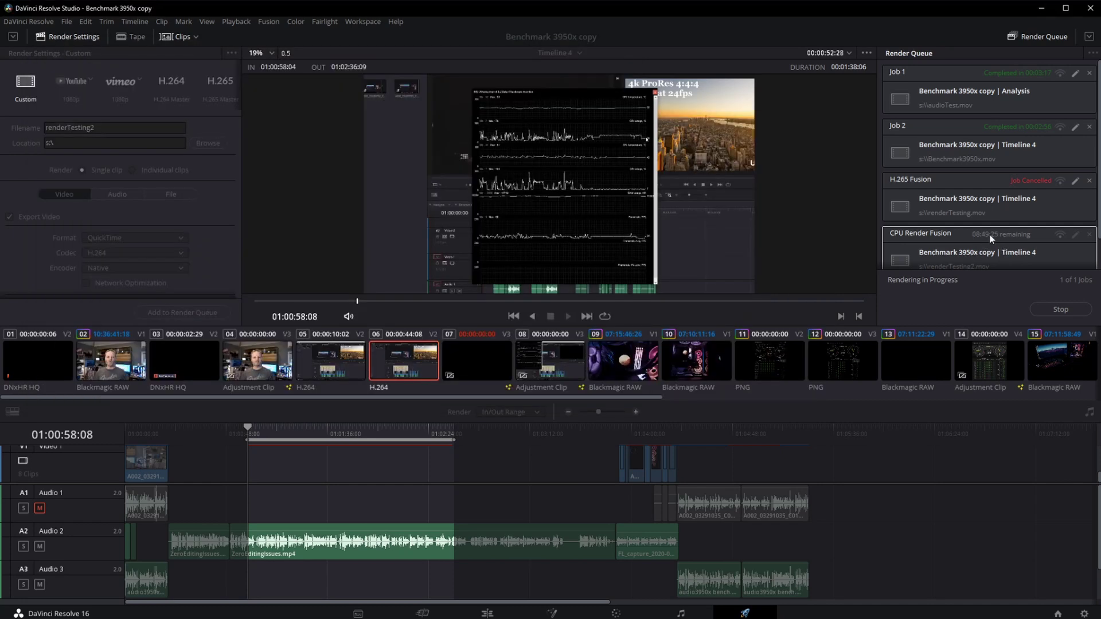
Step: Stop the CPU Render Fusion job and minimize Resolve to reveal the power monitors
click(1060, 310)
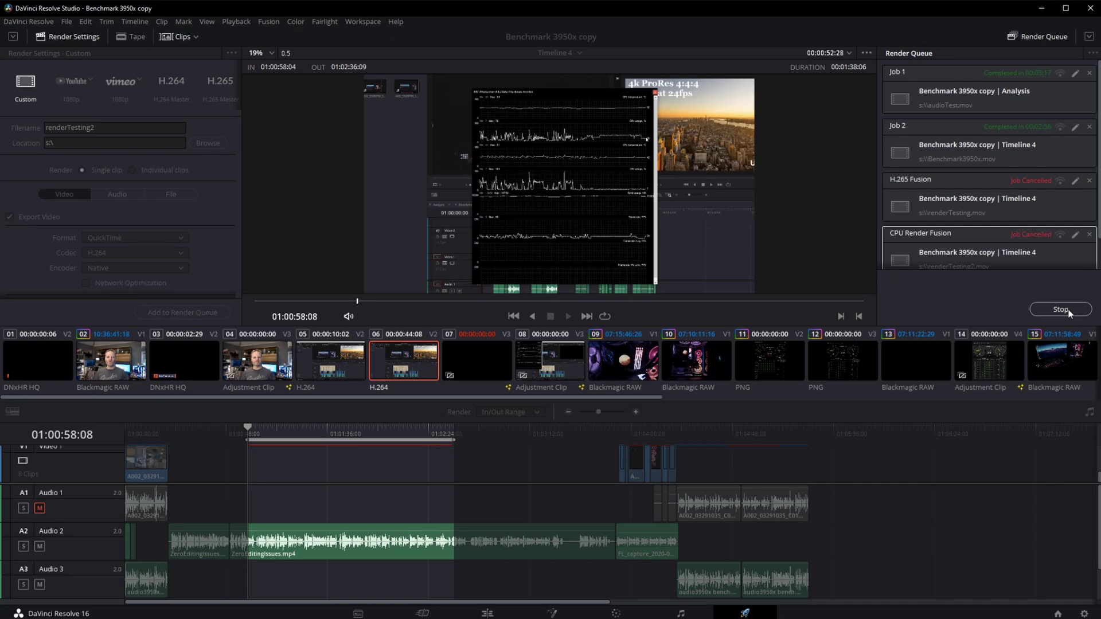
click(1039, 10)
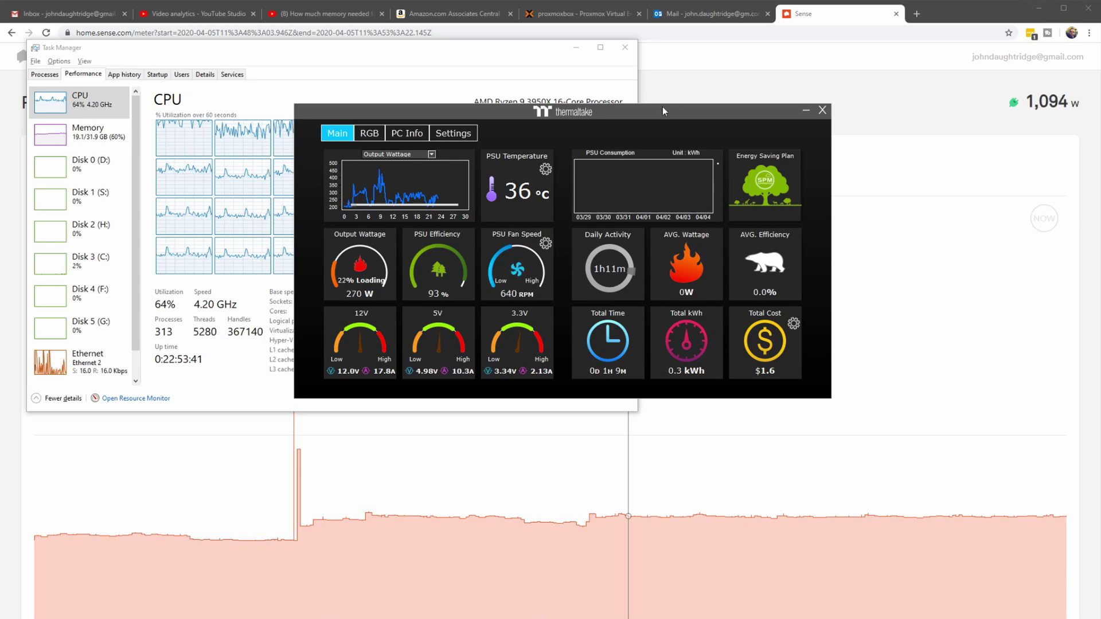
Step: Move the Thermaltake PSU window to the right so it sits beside Sense's power and CPU graphs
drag(662, 106, 916, 226)
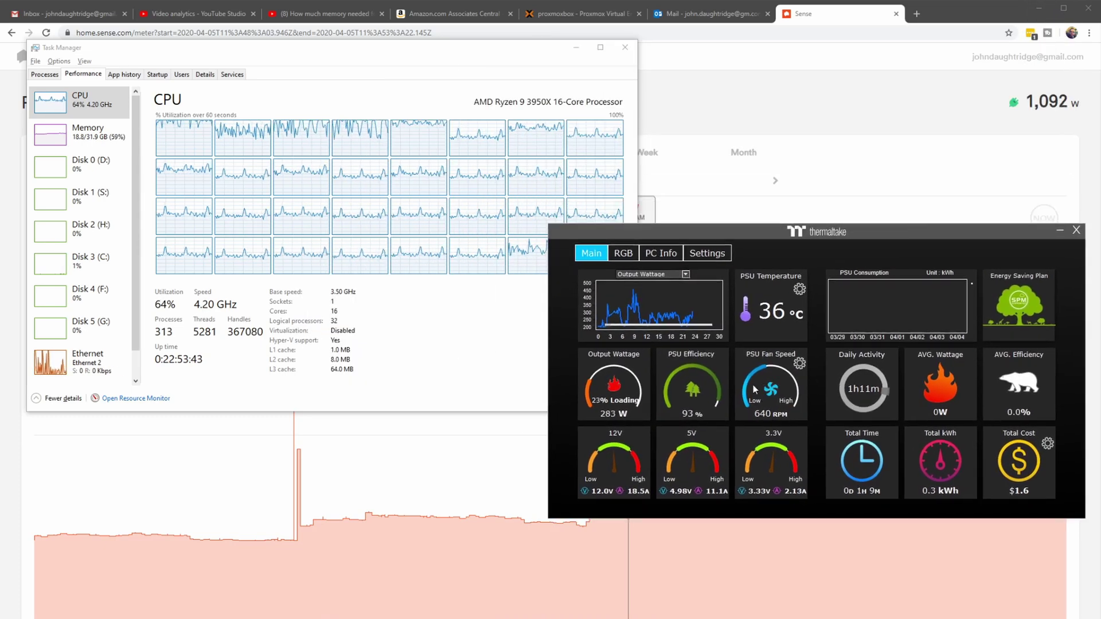